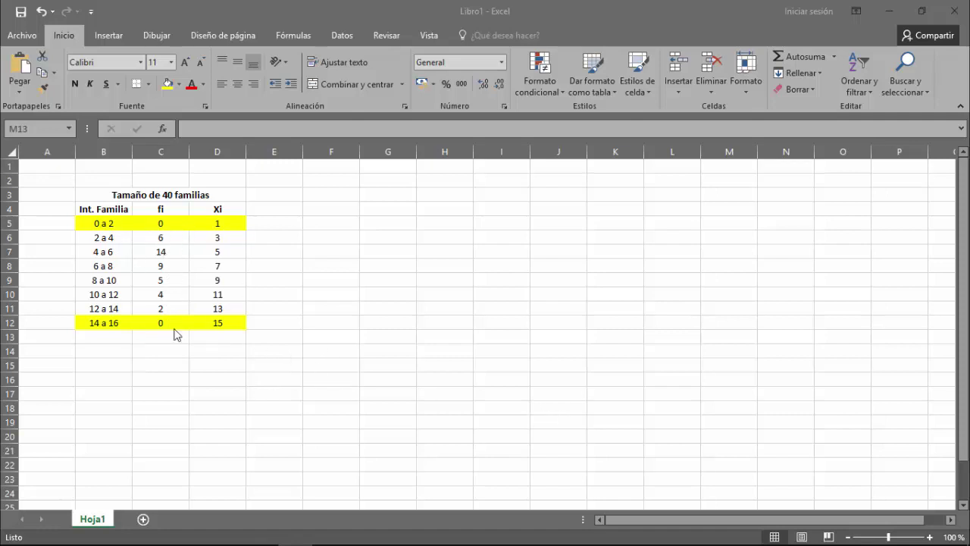
# Select class intervals and the last Xi value (15) in the frequency table.
pyautogui.click(101, 238)
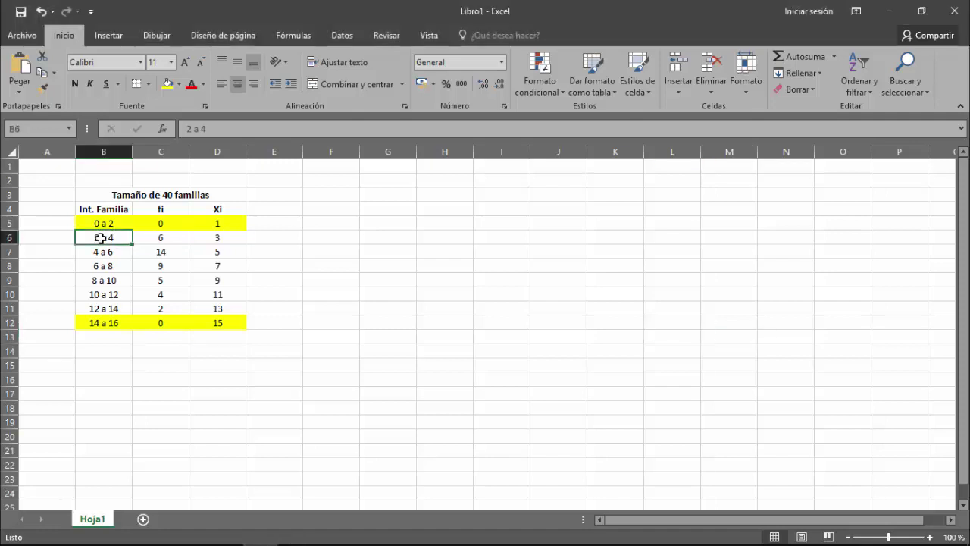
pyautogui.click(107, 311)
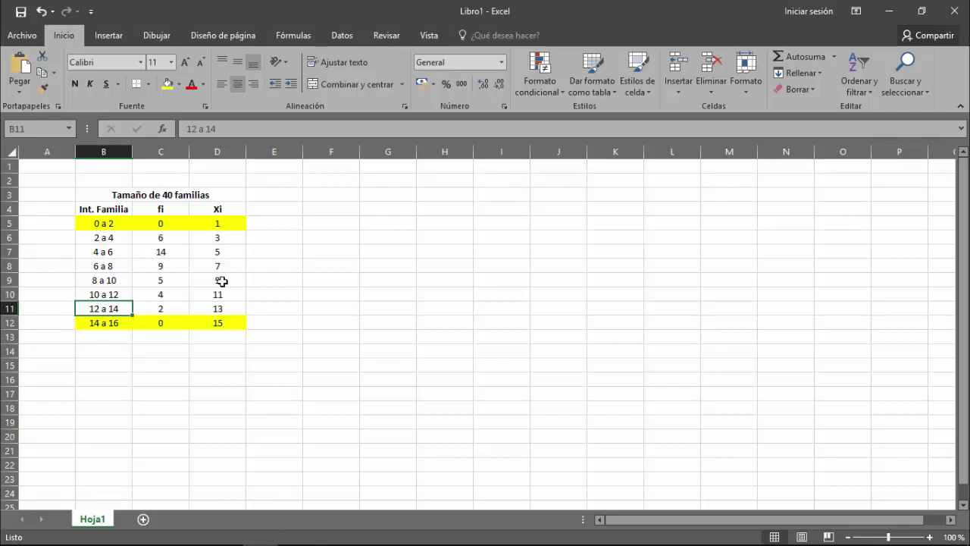
pyautogui.click(224, 324)
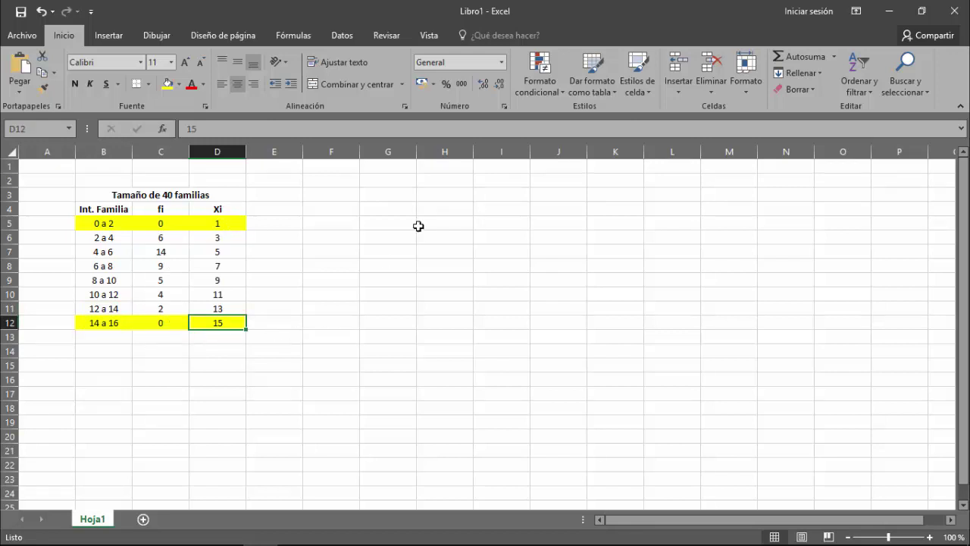
# Insert an empty 2-D clustered column chart beside the table and open Seleccionar datos.
pyautogui.click(331, 208)
pyautogui.click(99, 37)
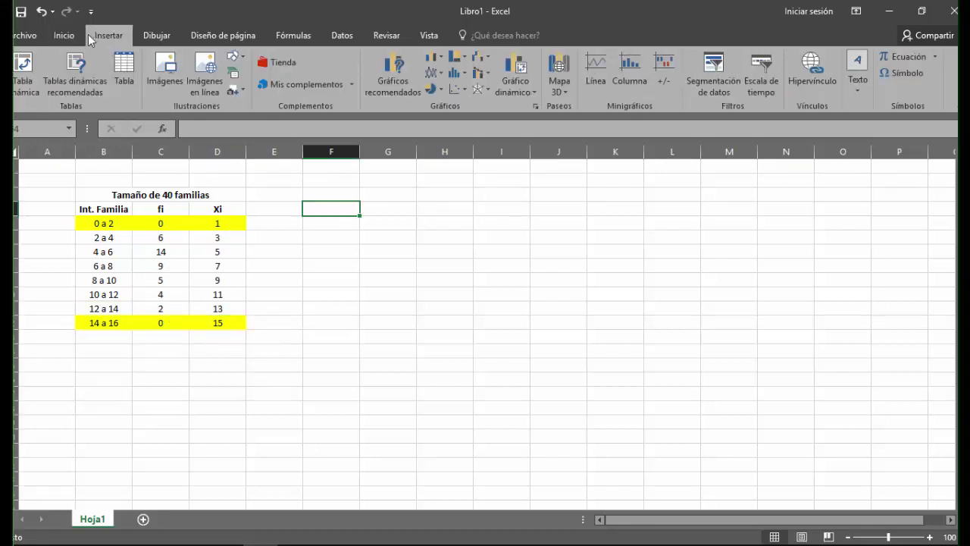
pyautogui.click(436, 57)
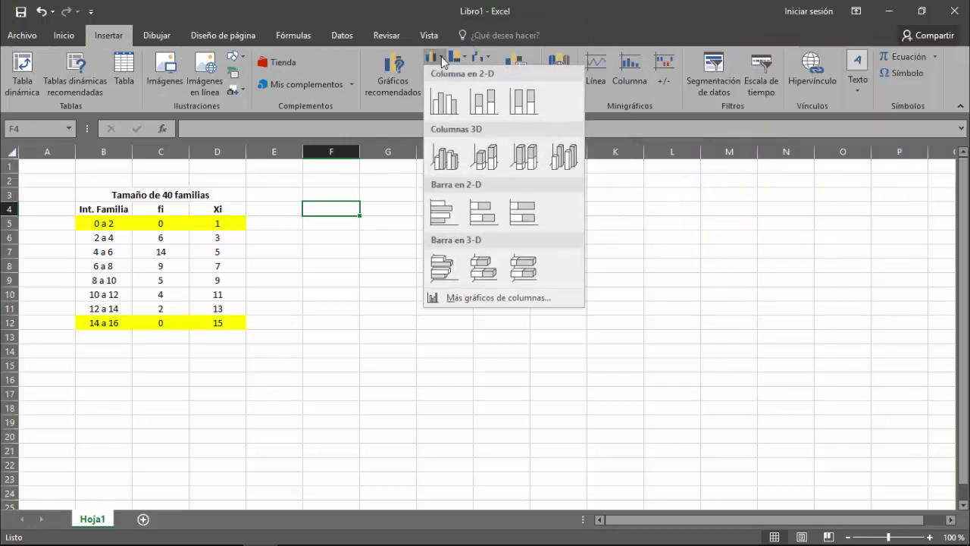
pyautogui.click(447, 107)
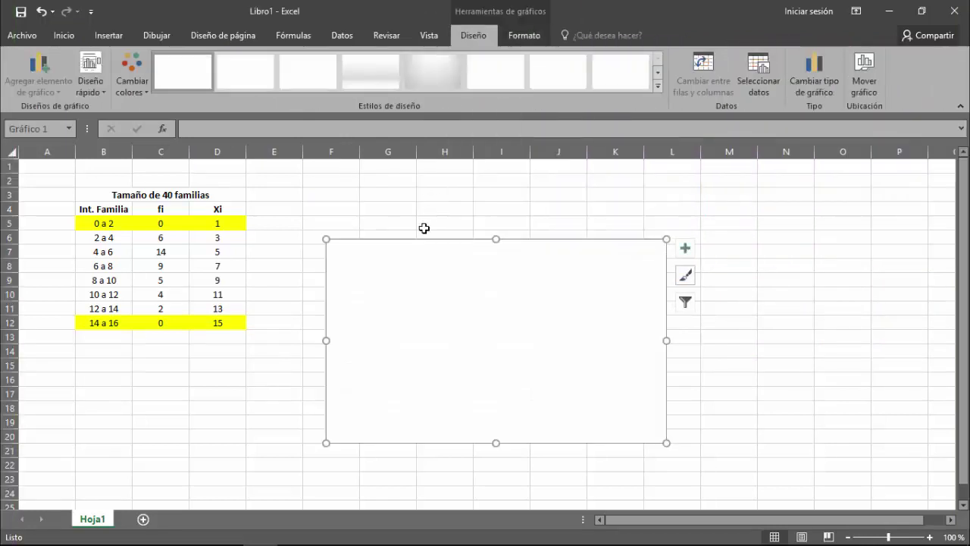
pyautogui.moveTo(418, 258); pyautogui.dragTo(378, 240)
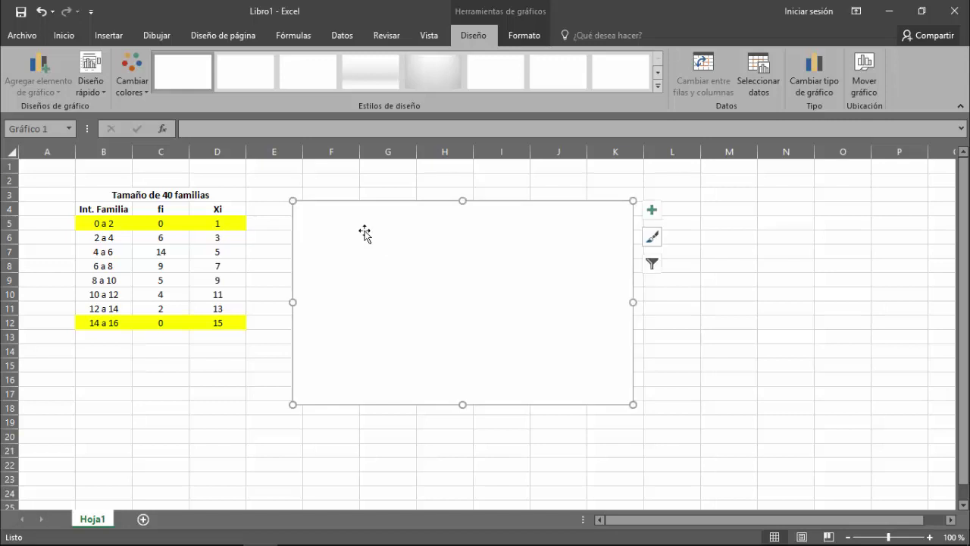
pyautogui.click(758, 83)
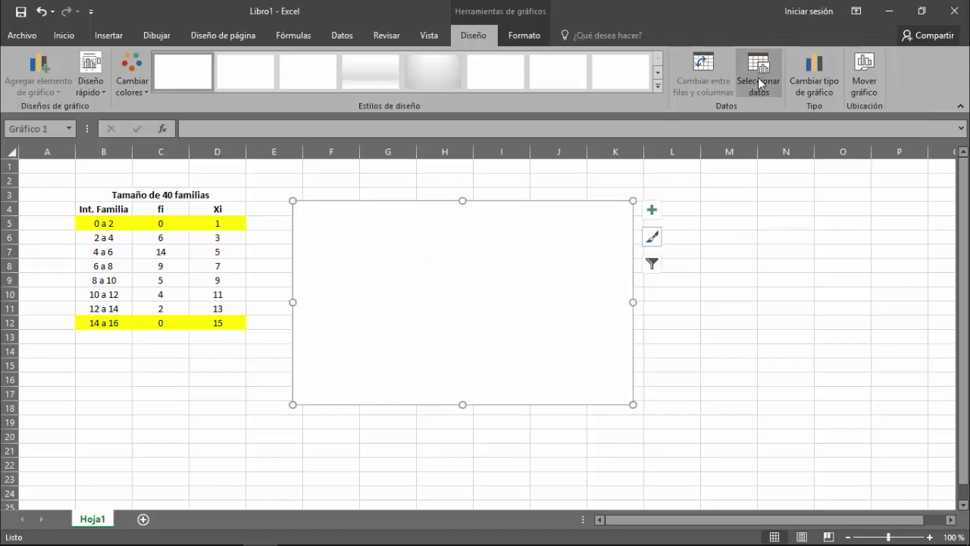
# Add a chart series named 'Histrograma de frecuencias' with the fi values C5:C12.
pyautogui.click(363, 301)
pyautogui.write('Hist')
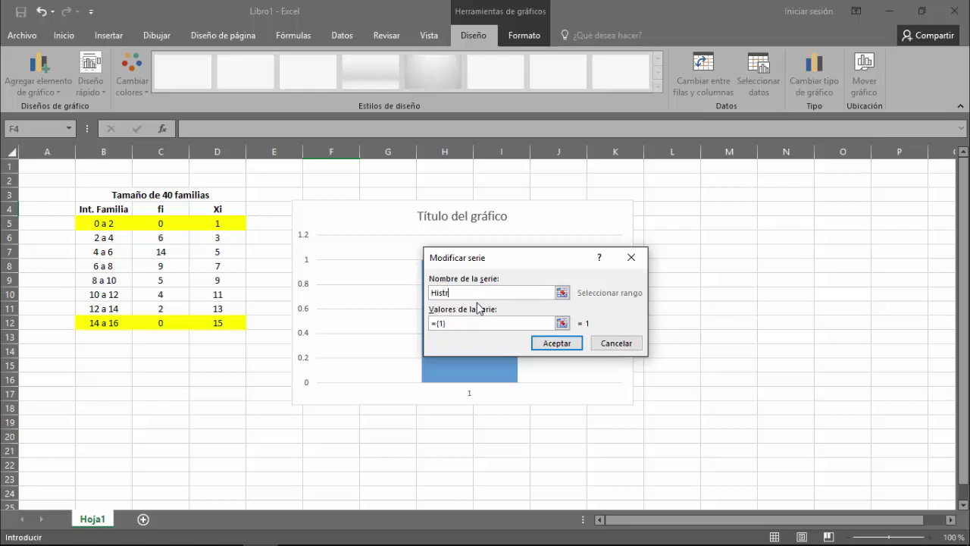
pyautogui.write('ograma de frecuencias')
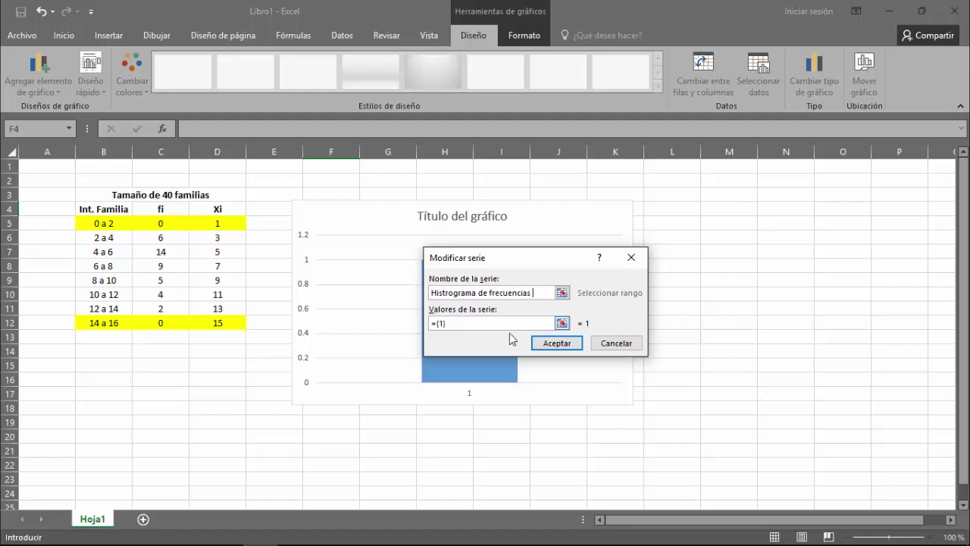
pyautogui.press('Tab')
pyautogui.click(562, 324)
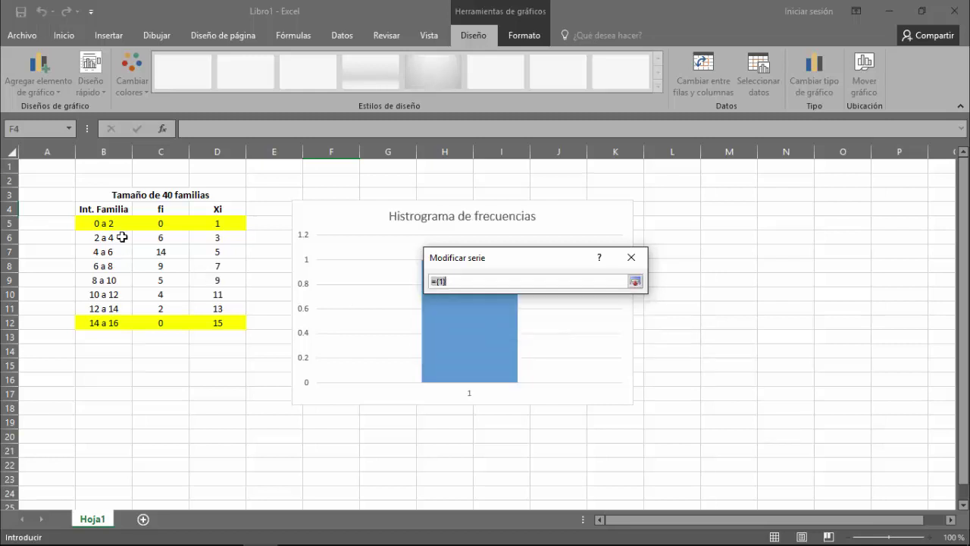
pyautogui.moveTo(158, 224); pyautogui.dragTo(164, 324)
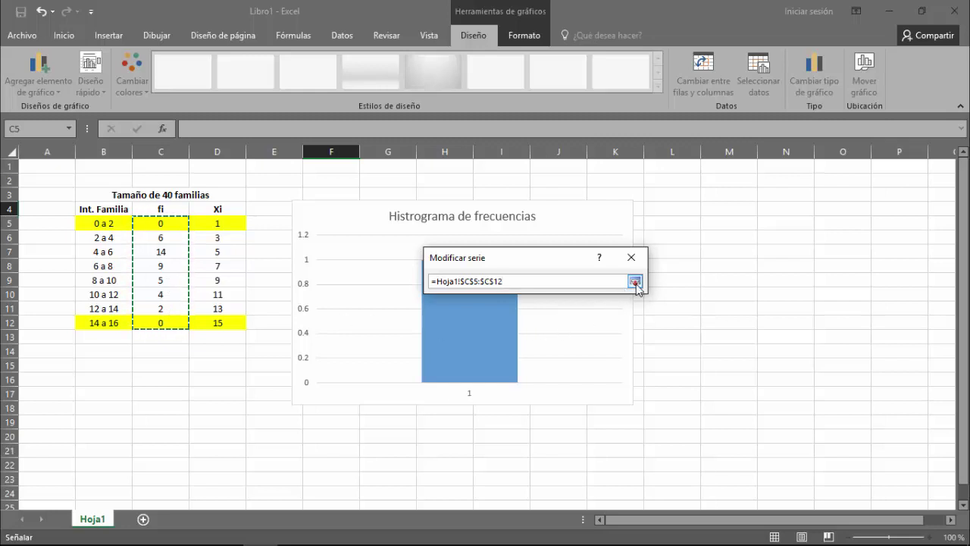
pyautogui.click(635, 283)
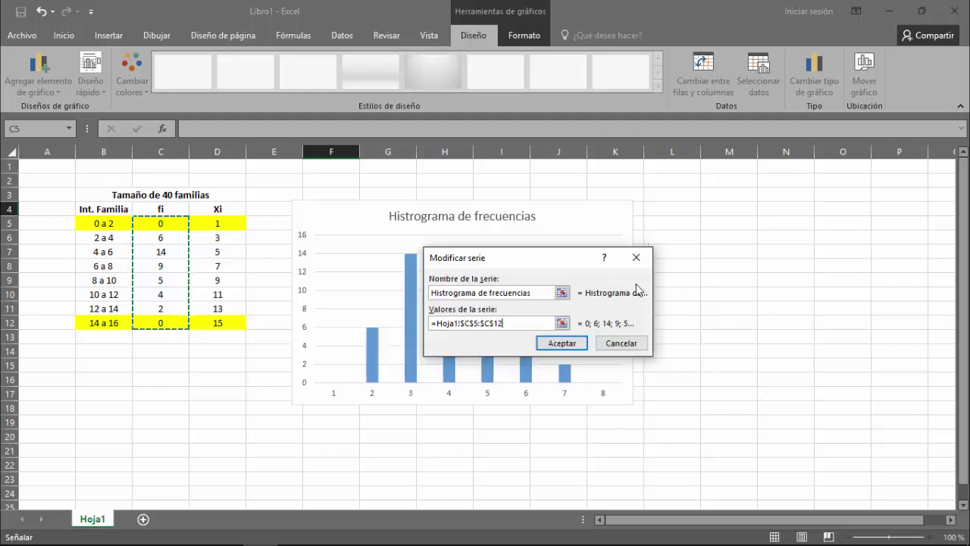
pyautogui.click(552, 345)
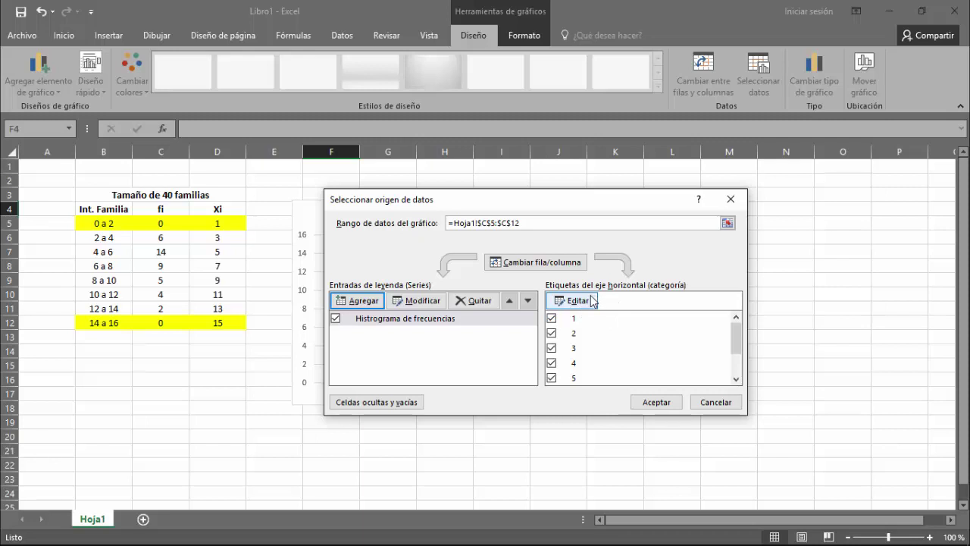
# Set the horizontal axis labels to the Xi values D5:D12.
pyautogui.click(588, 301)
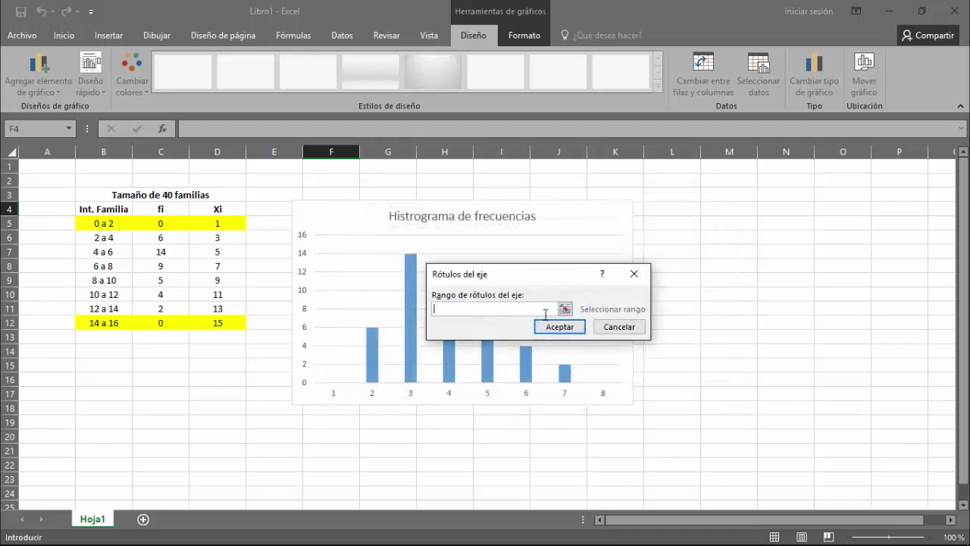
pyautogui.moveTo(226, 225); pyautogui.dragTo(231, 323)
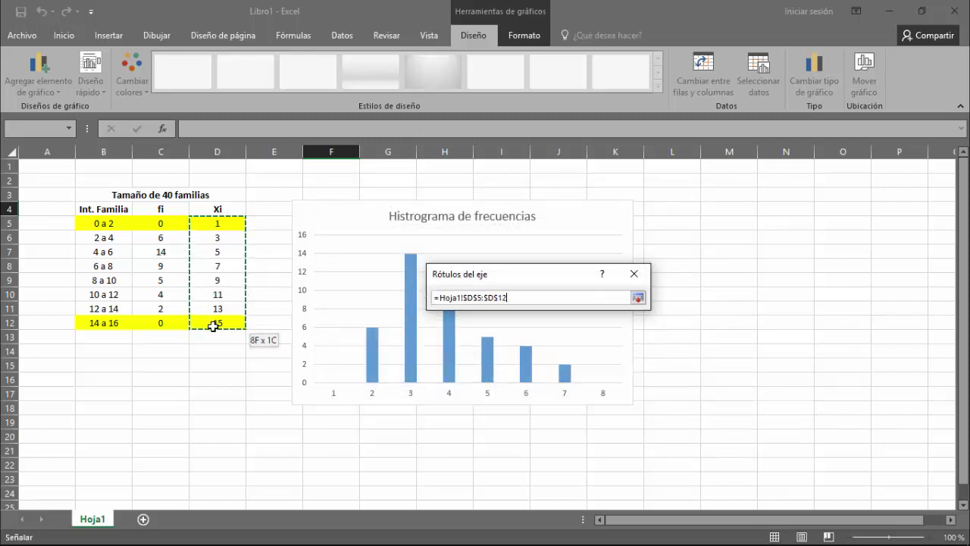
pyautogui.click(555, 332)
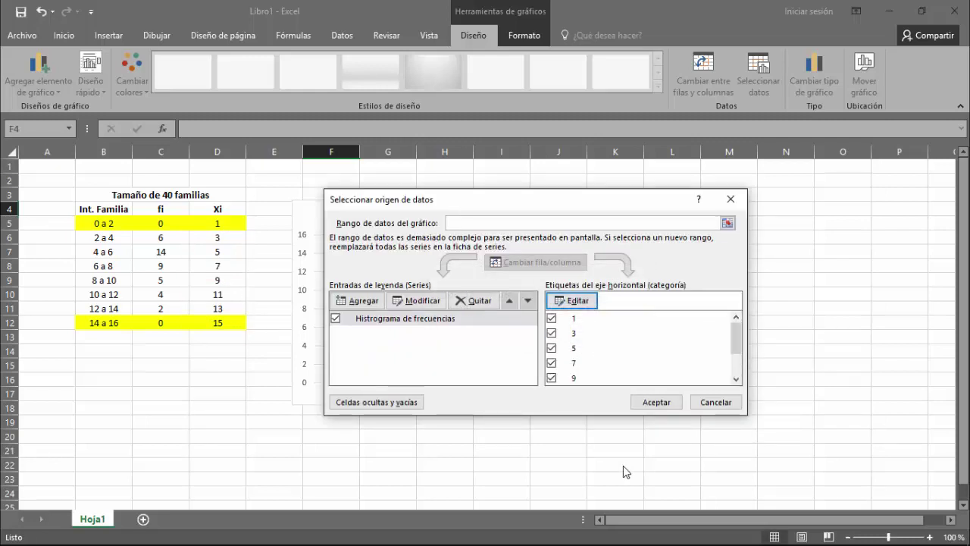
# Add a second series 'Polígono de frecuencias' from C5:C12 and apply the data changes.
pyautogui.click(348, 301)
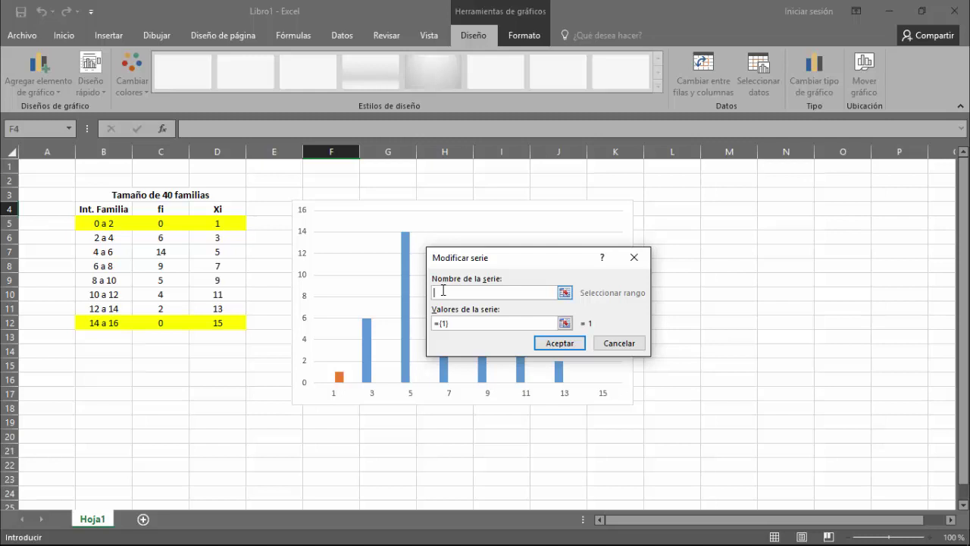
pyautogui.write('Polígono de frecuencias')
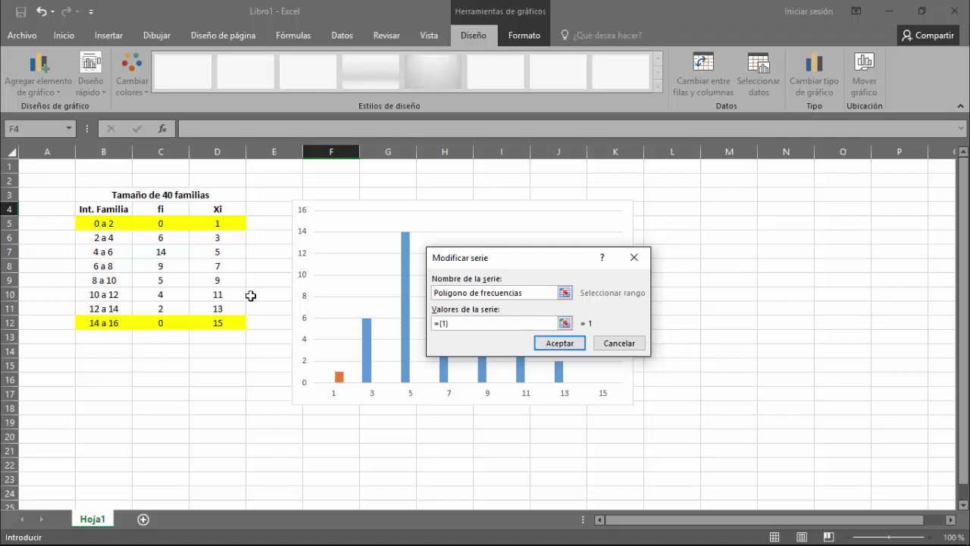
pyautogui.click(564, 324)
pyautogui.moveTo(161, 223); pyautogui.dragTo(165, 326)
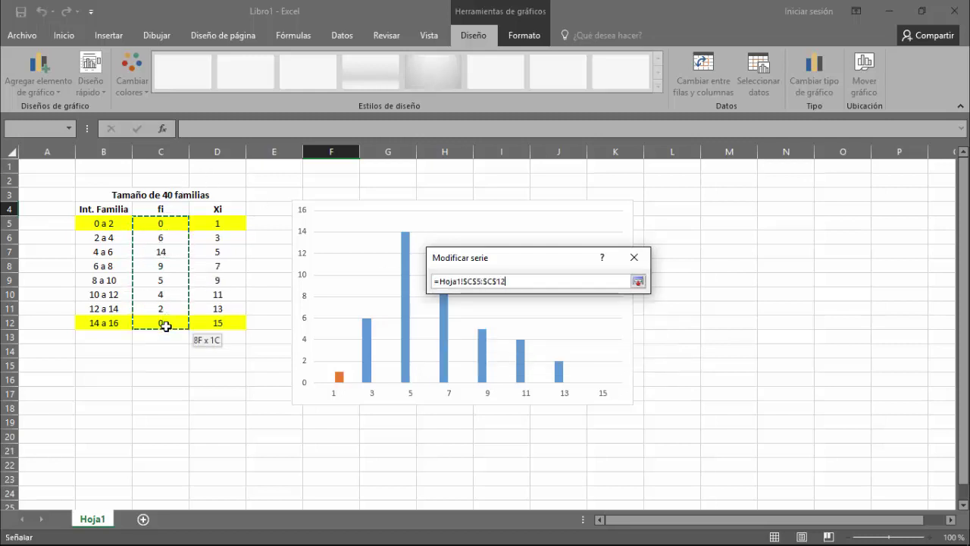
pyautogui.click(638, 281)
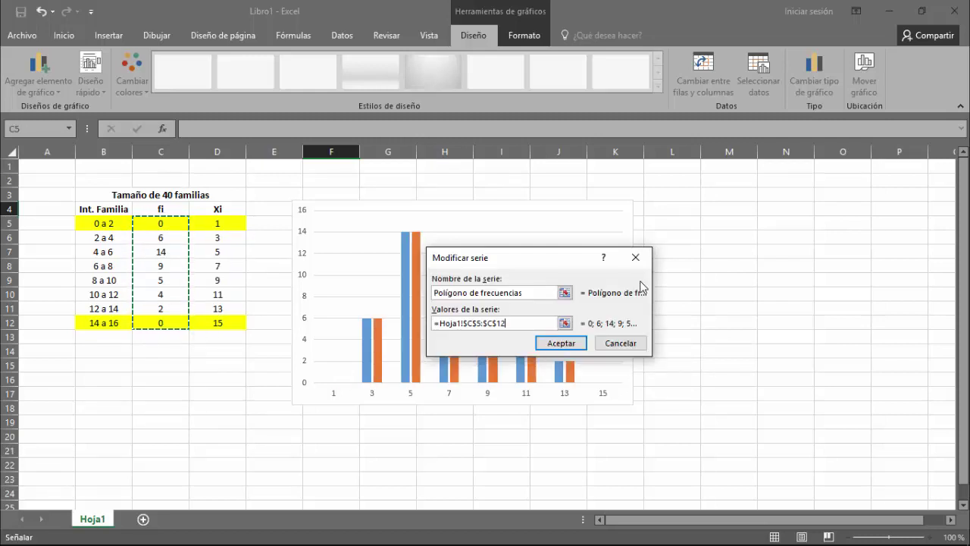
pyautogui.click(565, 345)
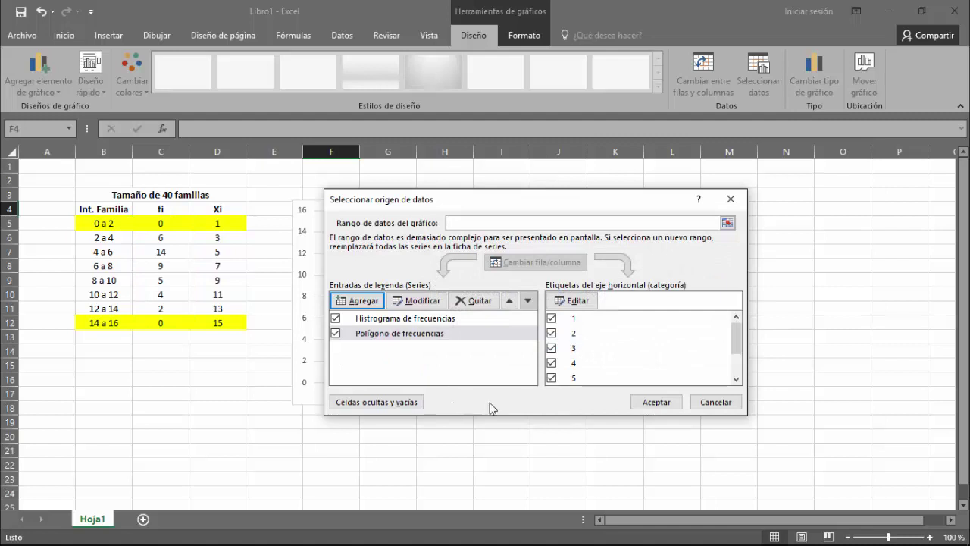
pyautogui.click(650, 403)
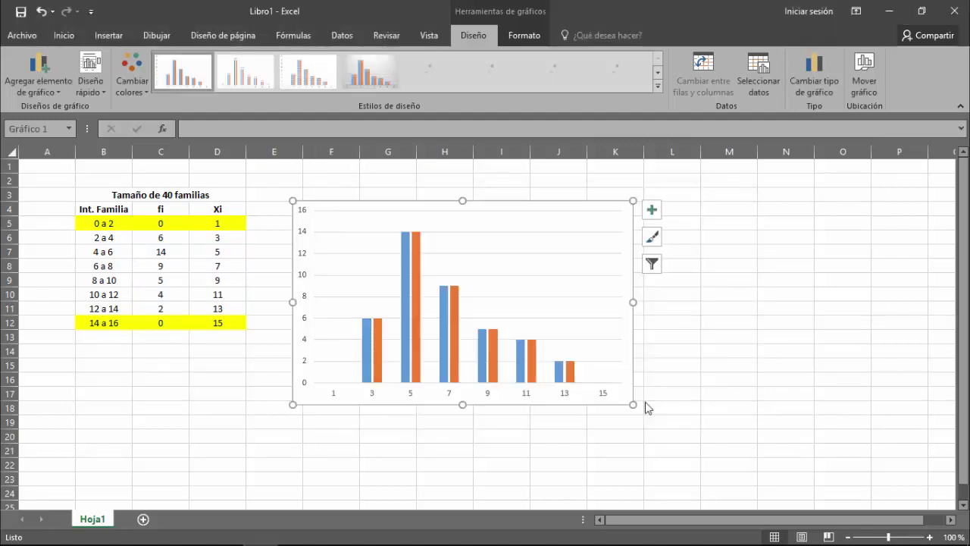
# Set the histogram series' gap width (Ancho del intervalo) to 0%.
pyautogui.click(406, 269)
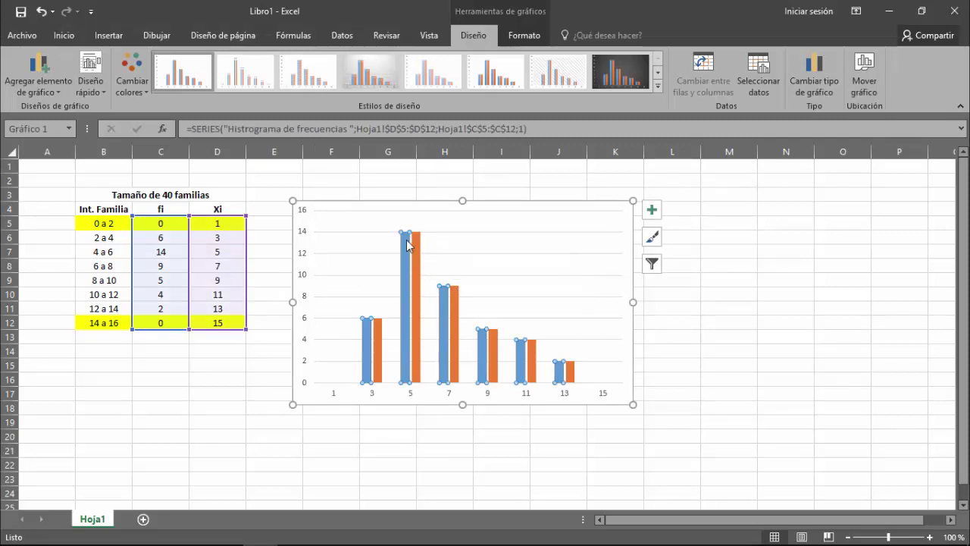
pyautogui.moveTo(407, 248)
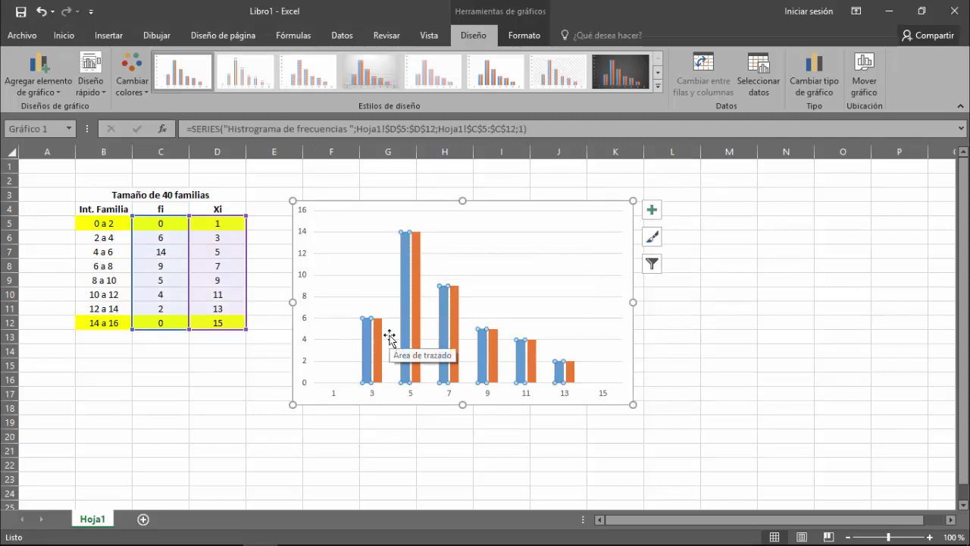
pyautogui.doubleClick(480, 334)
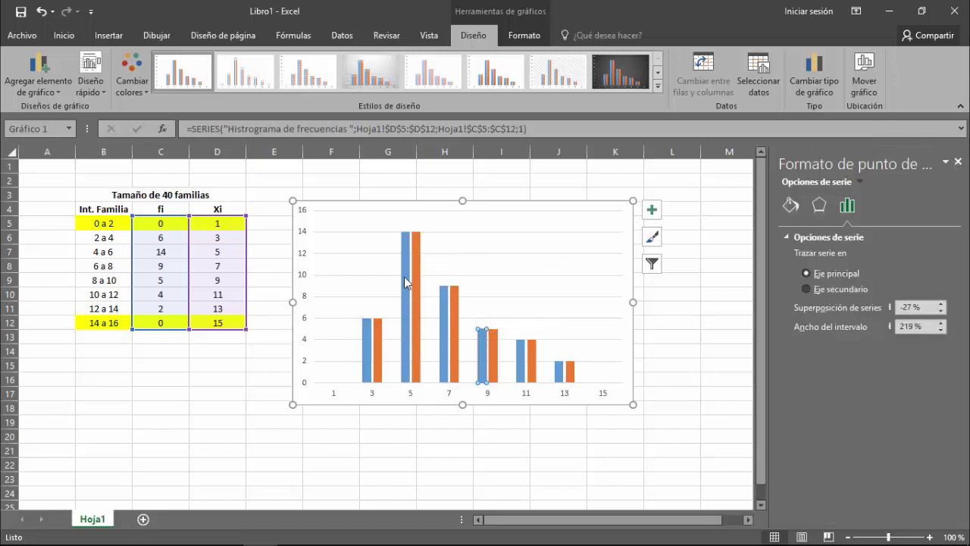
pyautogui.moveTo(482, 342)
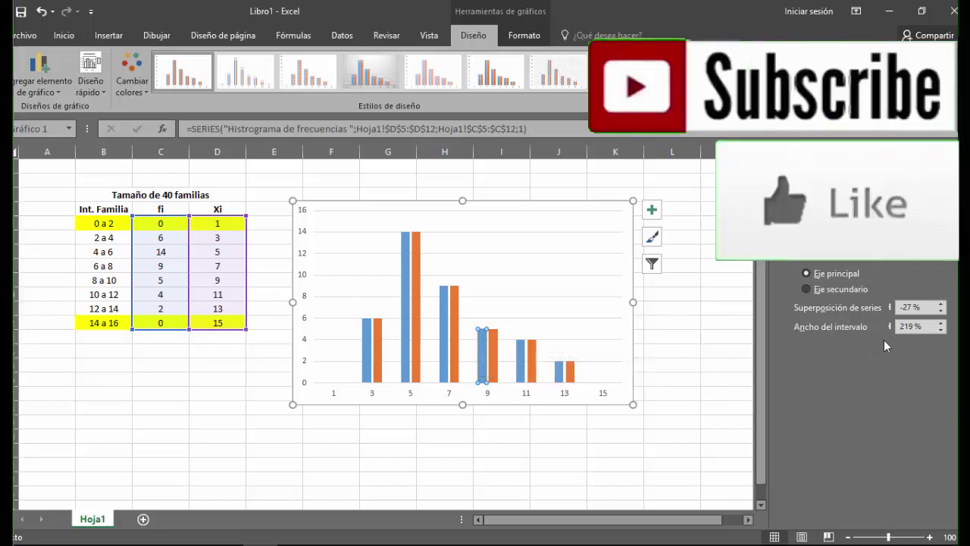
pyautogui.doubleClick(910, 325)
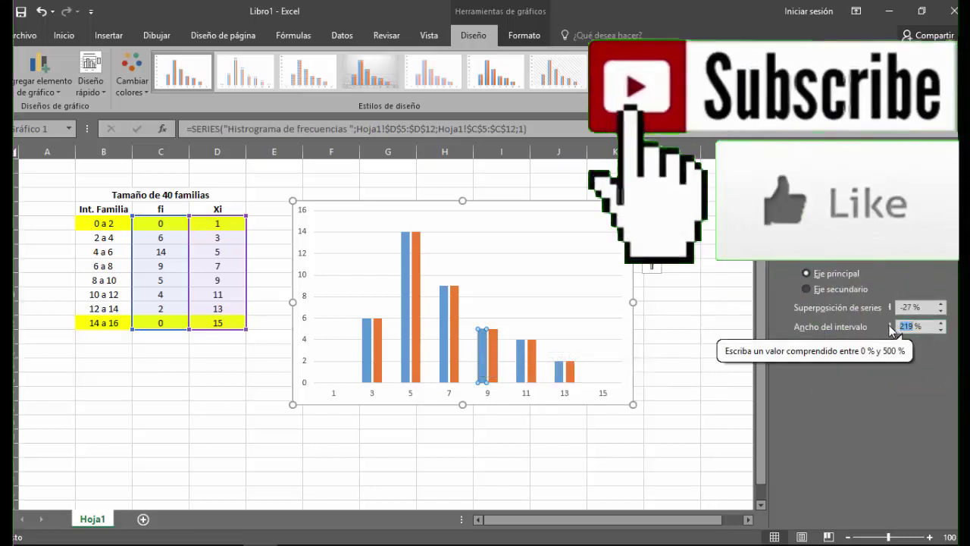
pyautogui.write('0')
pyautogui.press('Return')
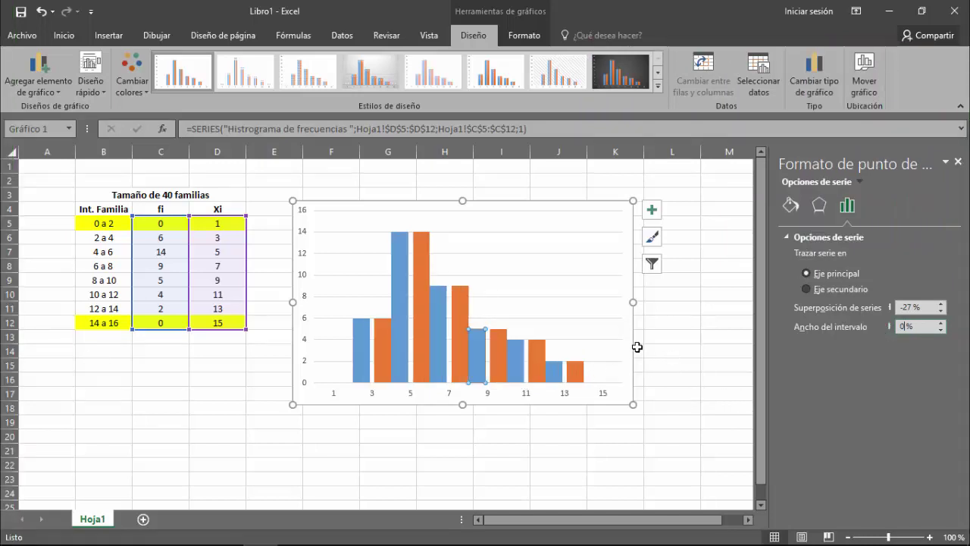
pyautogui.click(655, 356)
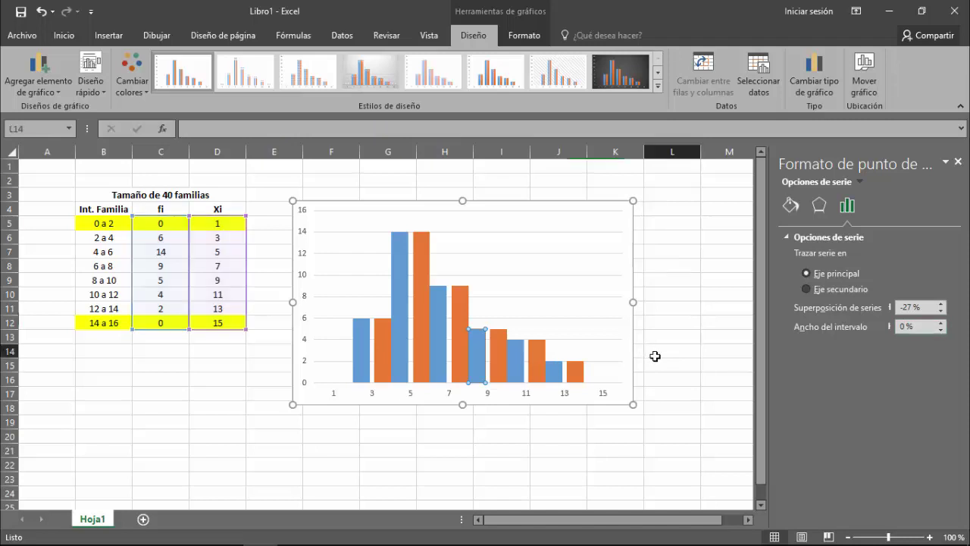
# Change the orange 'Polígono de frecuencias' series to a 2-D line chart.
pyautogui.click(418, 253)
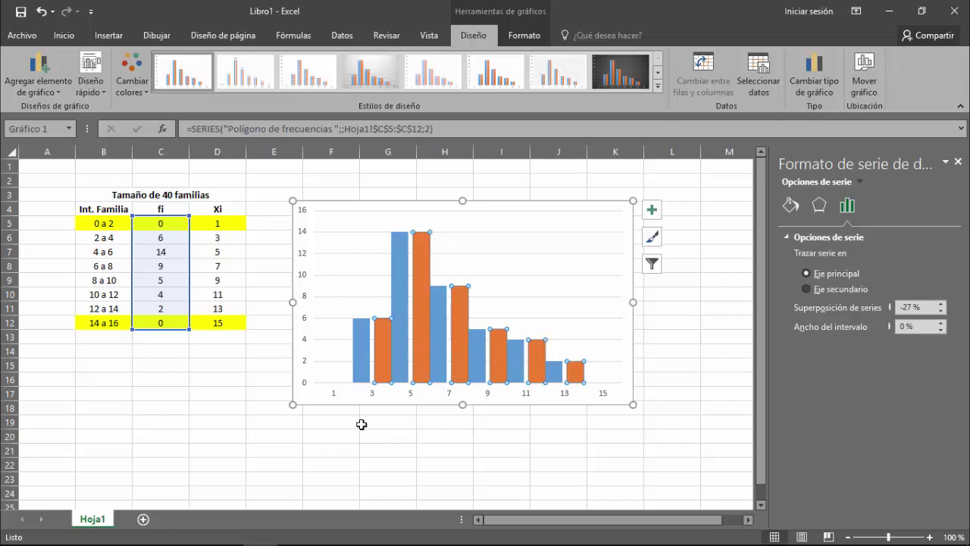
pyautogui.click(108, 35)
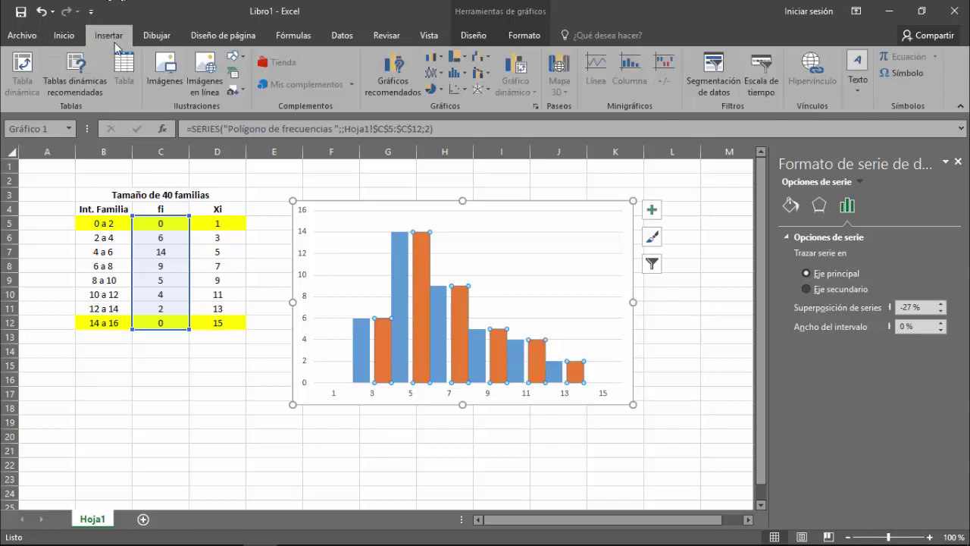
pyautogui.click(441, 72)
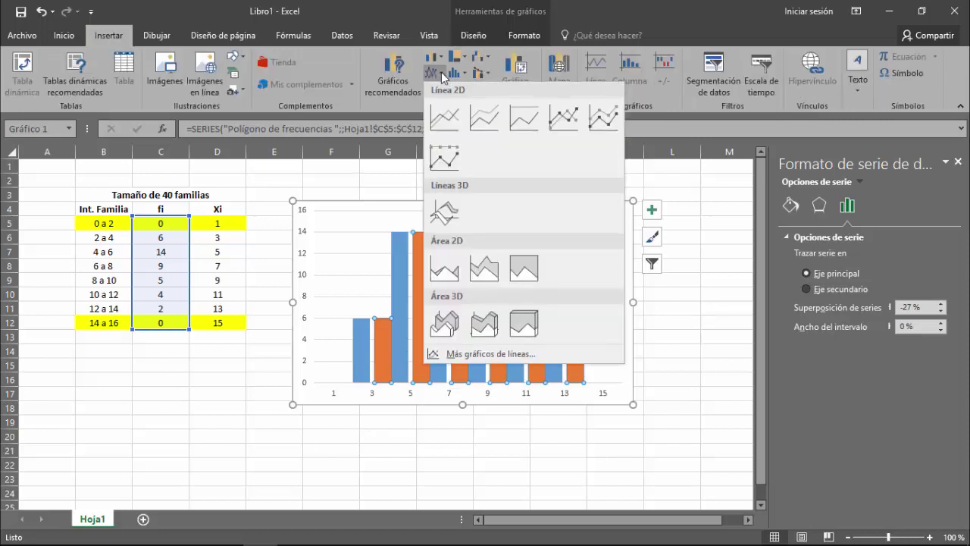
pyautogui.click(441, 115)
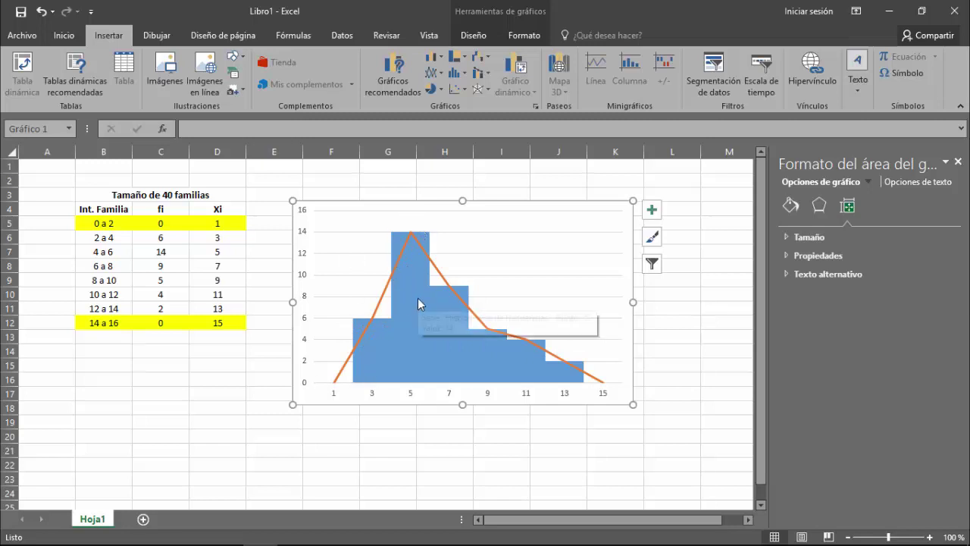
pyautogui.click(386, 338)
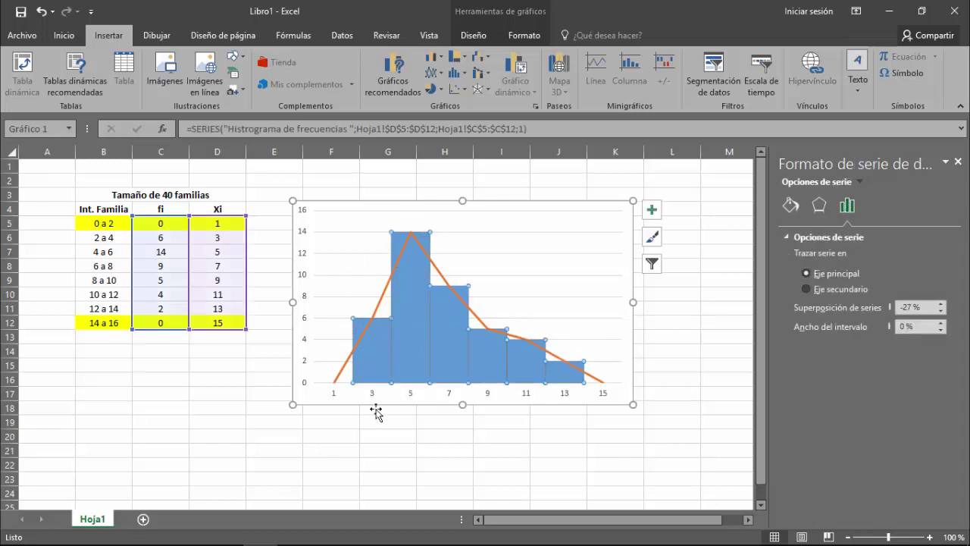
# Give the blue histogram columns a black shape outline.
pyautogui.moveTo(410, 314)
pyautogui.click(531, 42)
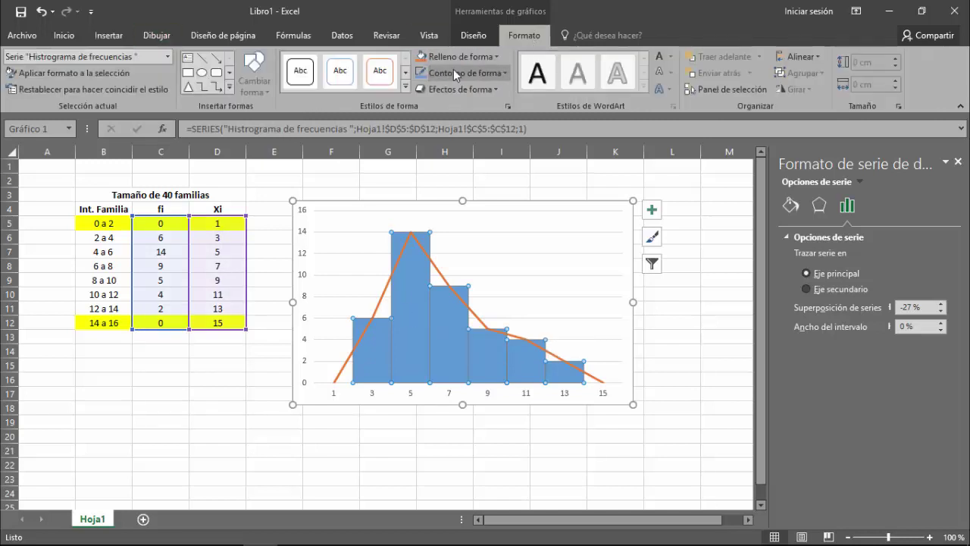
pyautogui.click(455, 72)
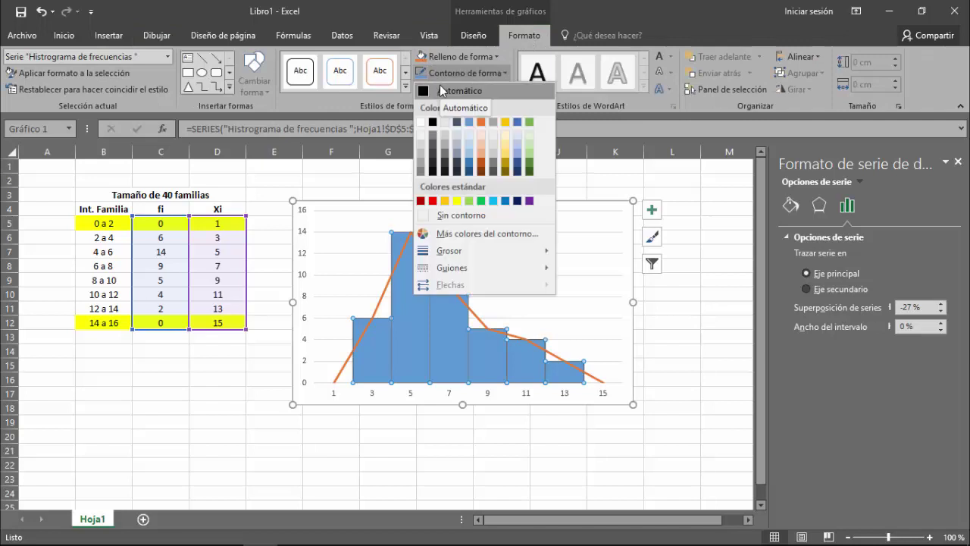
pyautogui.click(442, 90)
pyautogui.click(545, 266)
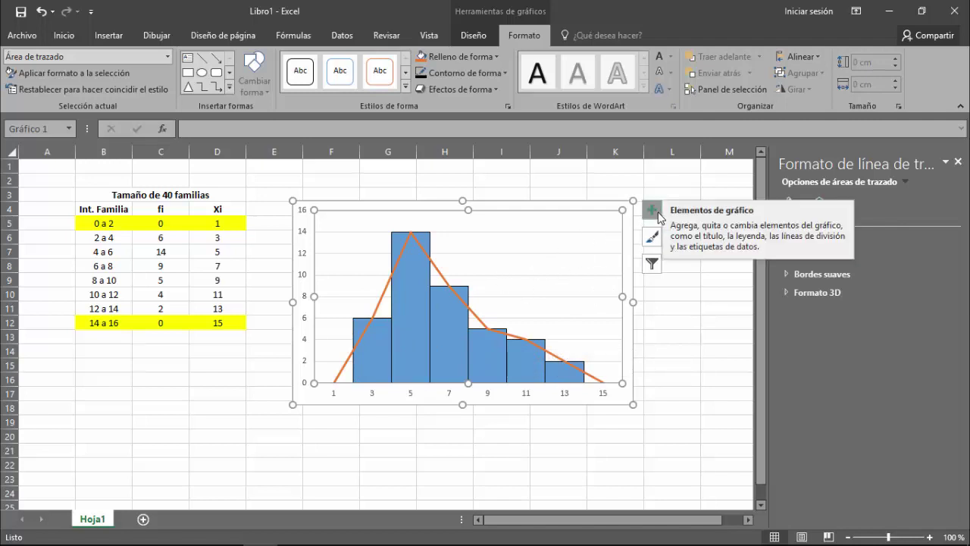
# Add a legend and the chart title 'TAMAÑO DE CUARENTA FAMILIAS'.
pyautogui.click(657, 216)
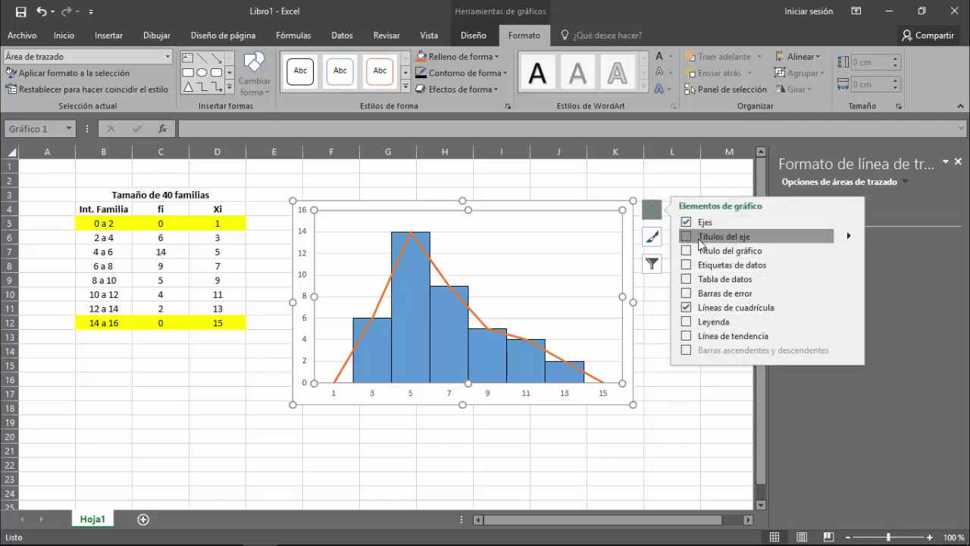
pyautogui.click(705, 321)
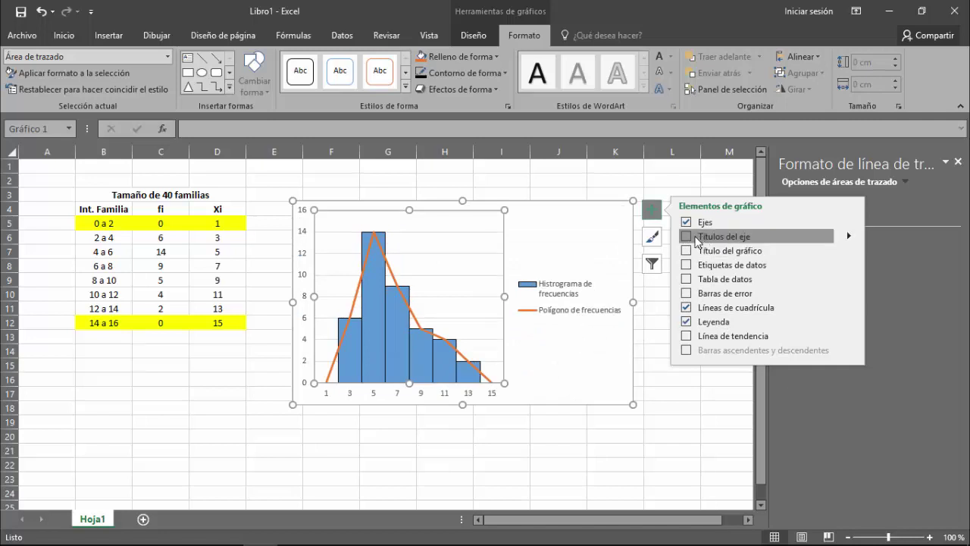
pyautogui.click(687, 251)
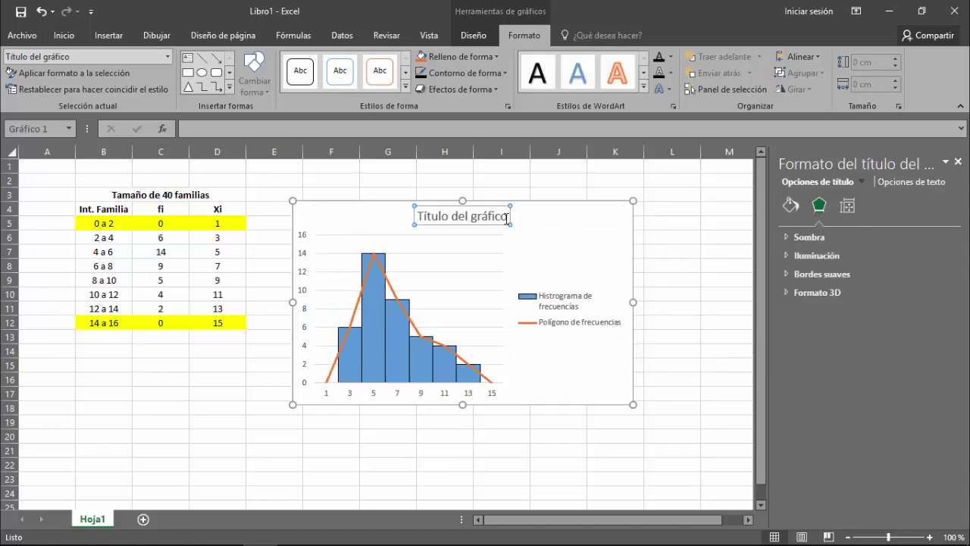
pyautogui.moveTo(507, 216); pyautogui.dragTo(416, 215)
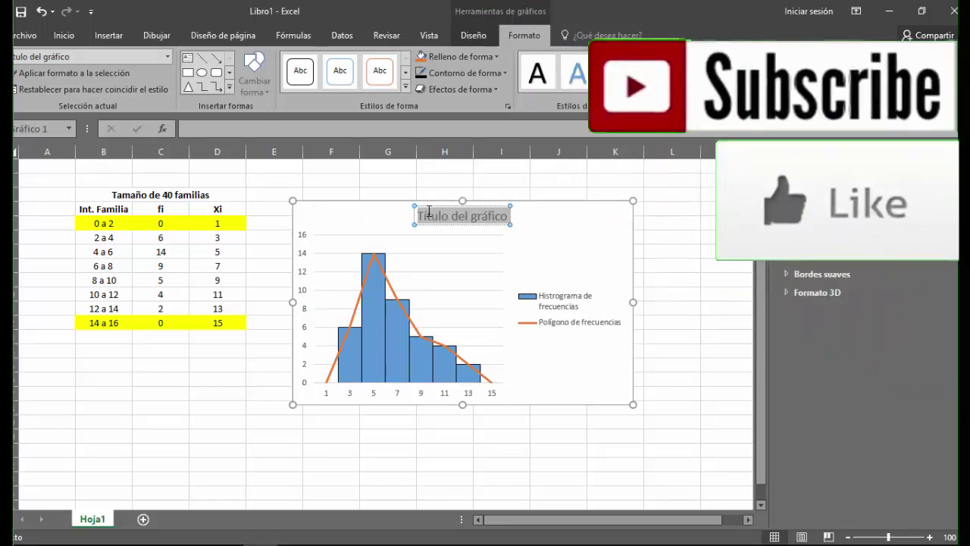
pyautogui.write('TAMAÑO DE CUARENTA FAMILIAS')
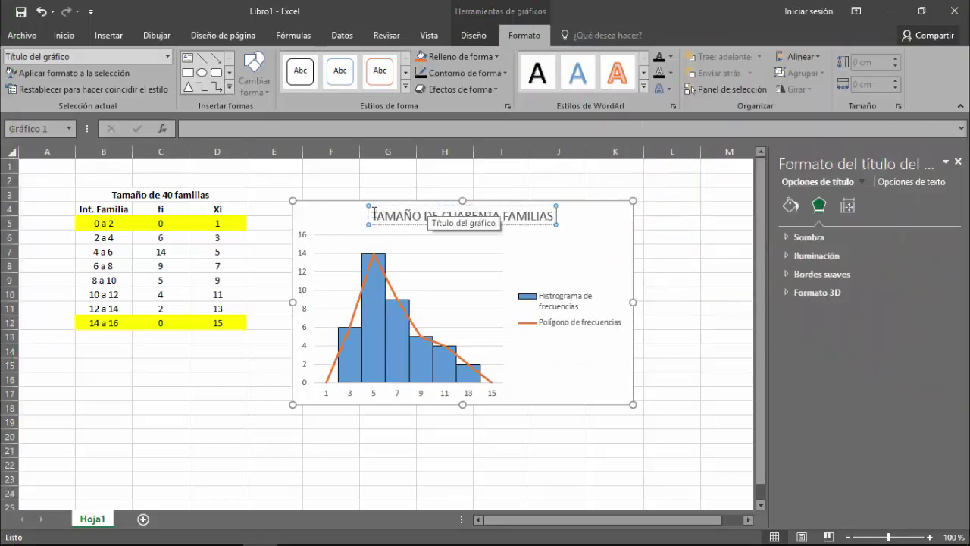
pyautogui.moveTo(372, 215); pyautogui.dragTo(555, 216)
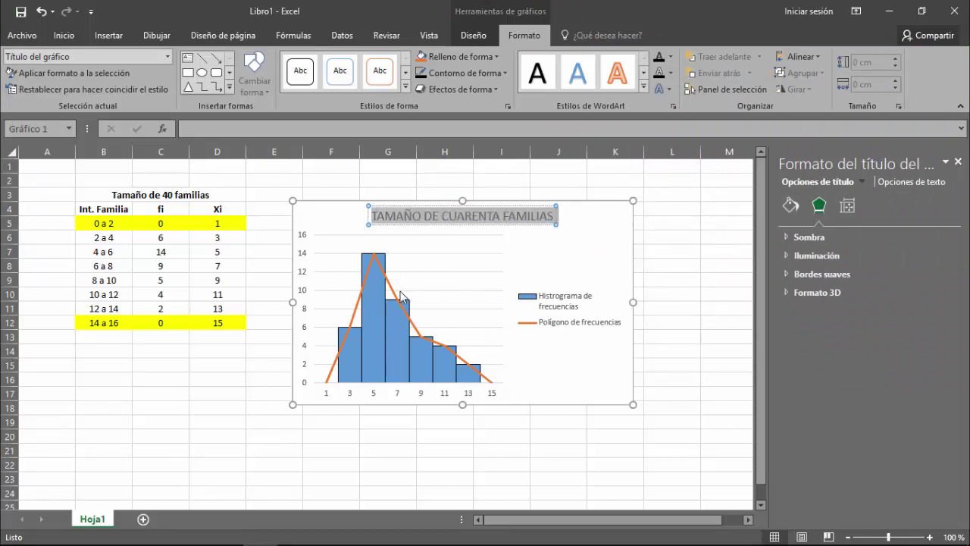
# Apply bold formatting to the 'TAMAÑO DE CUARENTA FAMILIAS' title text.
pyautogui.click(61, 36)
pyautogui.click(75, 87)
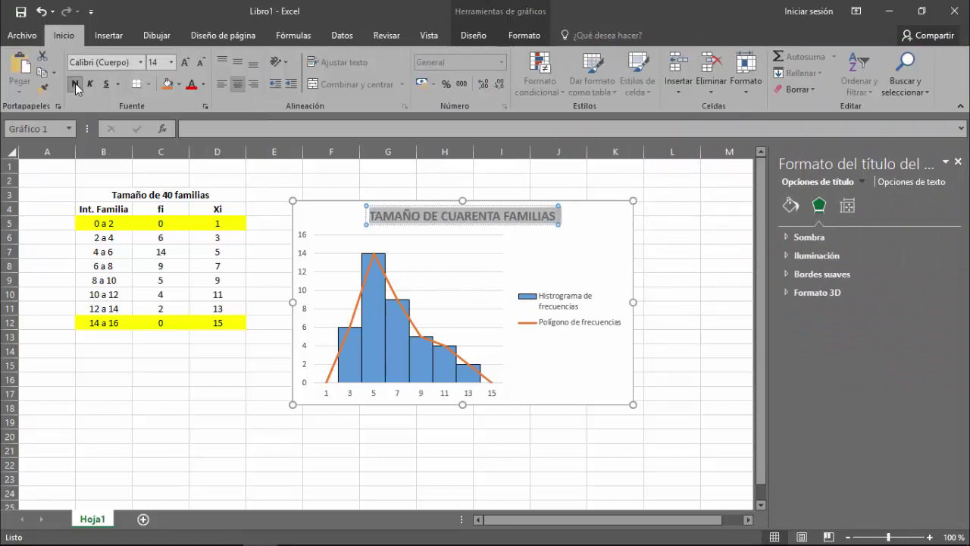
pyautogui.click(570, 238)
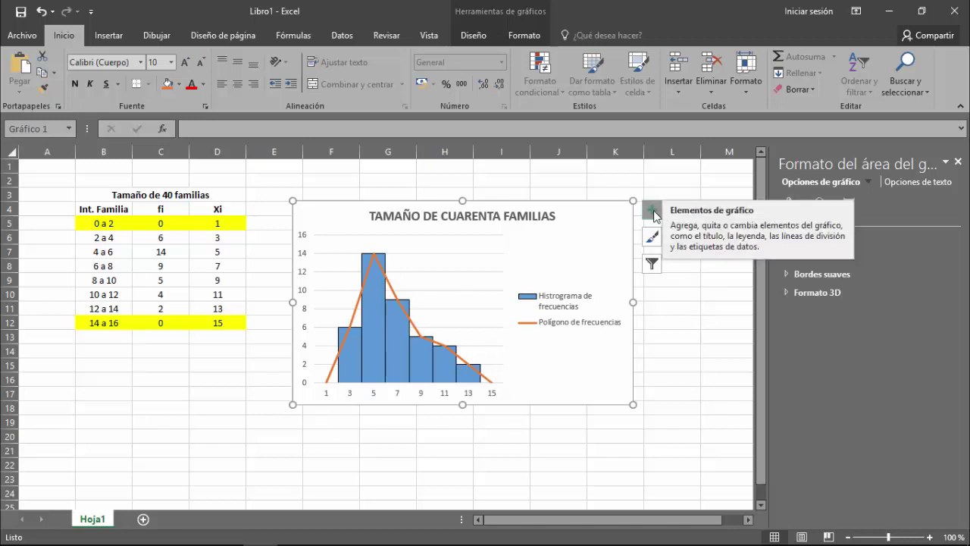
# Add axis titles and rename the horizontal axis title 'Marcas de clase'.
pyautogui.click(653, 212)
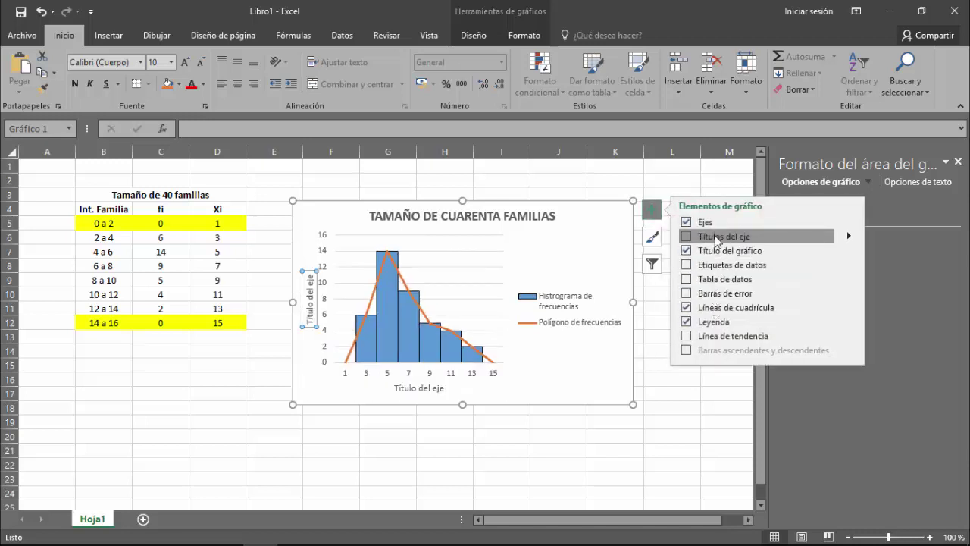
pyautogui.click(709, 236)
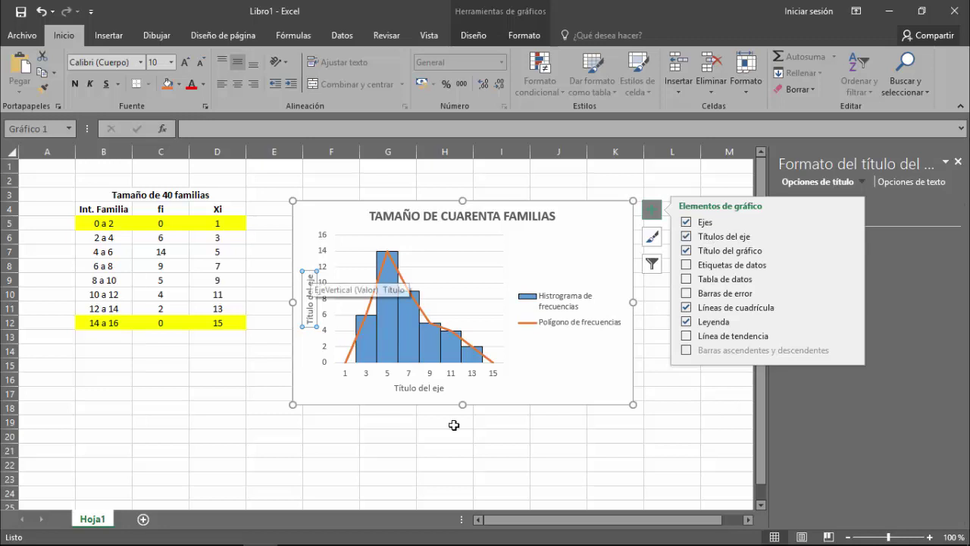
pyautogui.click(431, 388)
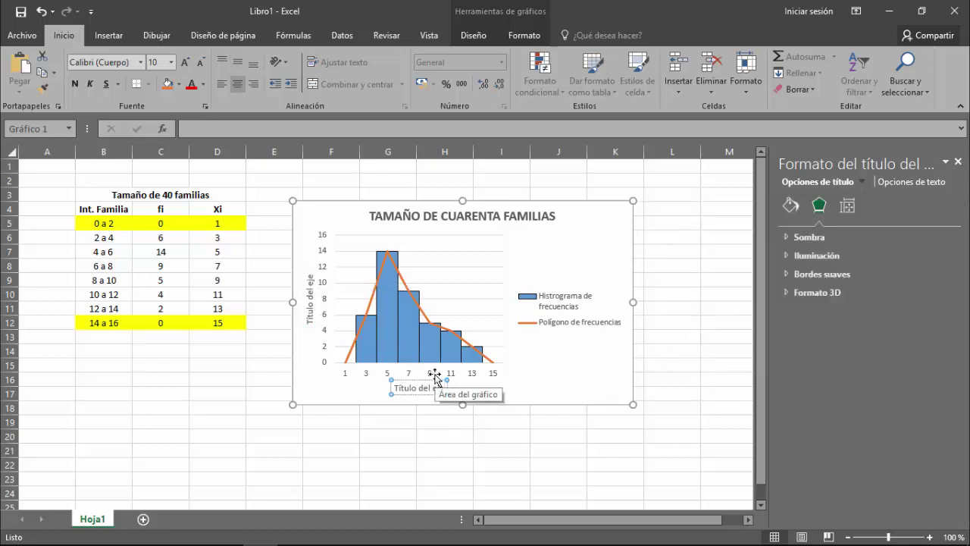
pyautogui.press('BackSpace')
pyautogui.write('Marcas de clase')
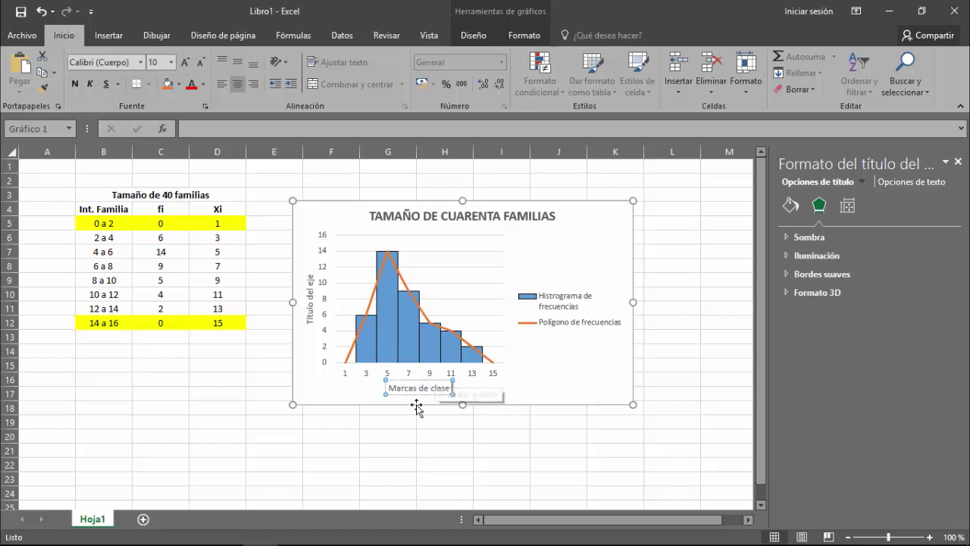
# Set the 'Marcas de clase' axis title to font size 11.
pyautogui.moveTo(388, 388); pyautogui.dragTo(452, 388)
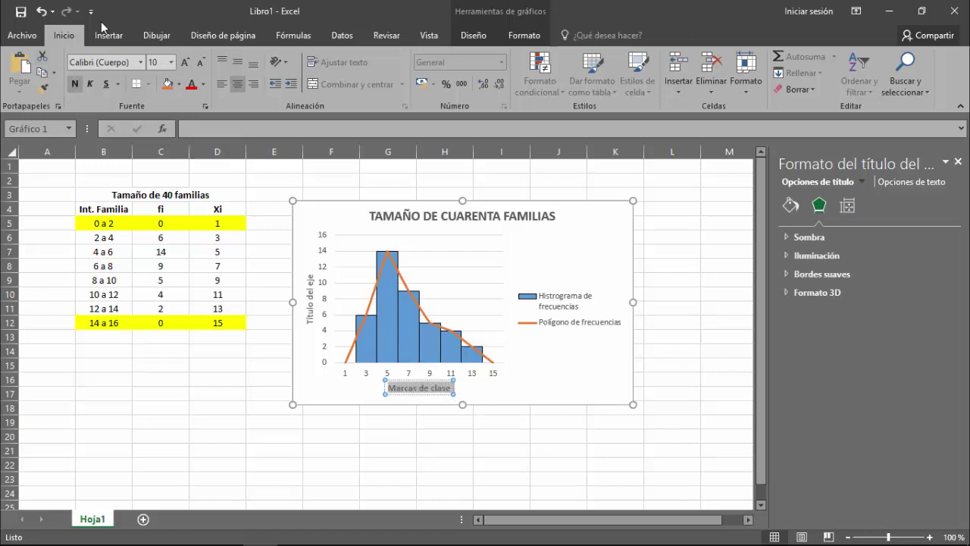
pyautogui.click(172, 63)
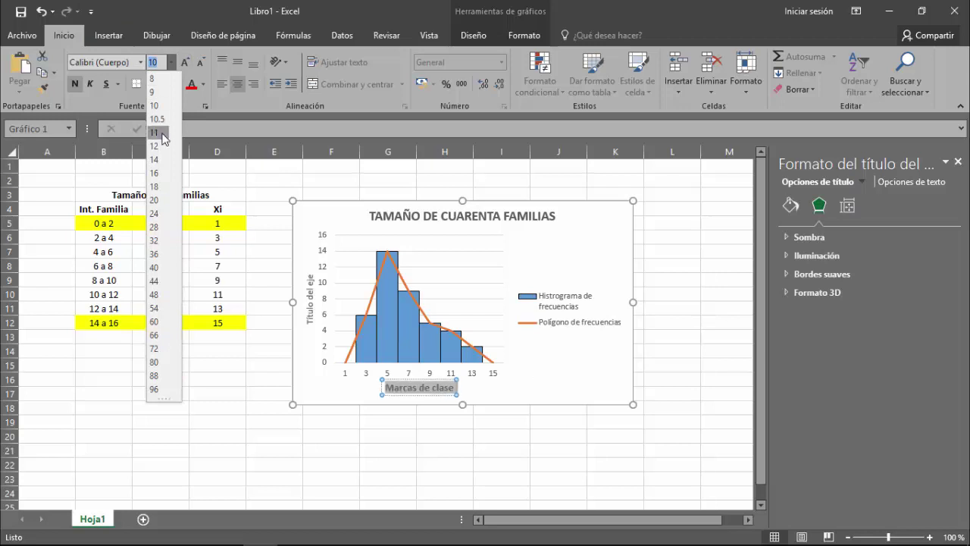
pyautogui.click(164, 138)
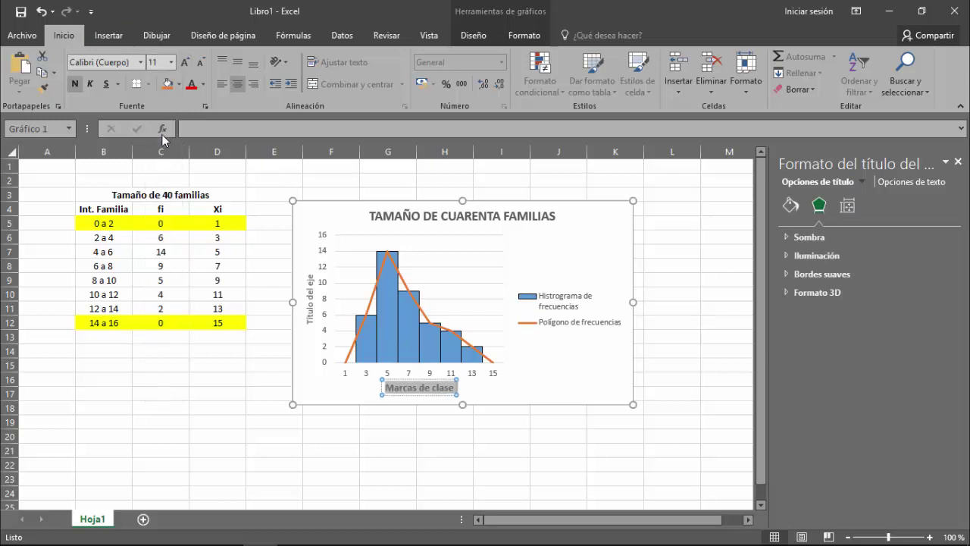
pyautogui.click(307, 261)
pyautogui.click(312, 275)
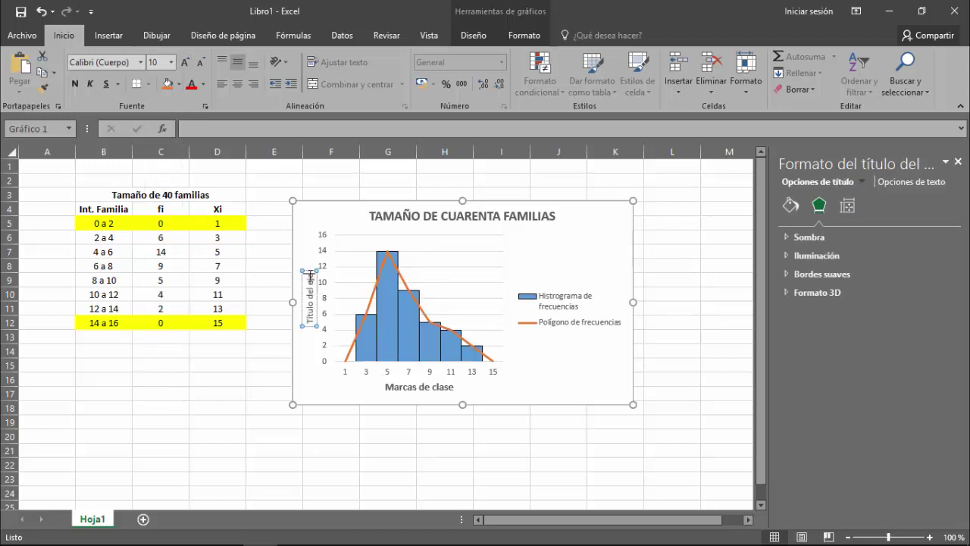
# Replace the vertical axis title text with 'Frecuencias absolutas simples'.
pyautogui.click(311, 282)
pyautogui.click(311, 280)
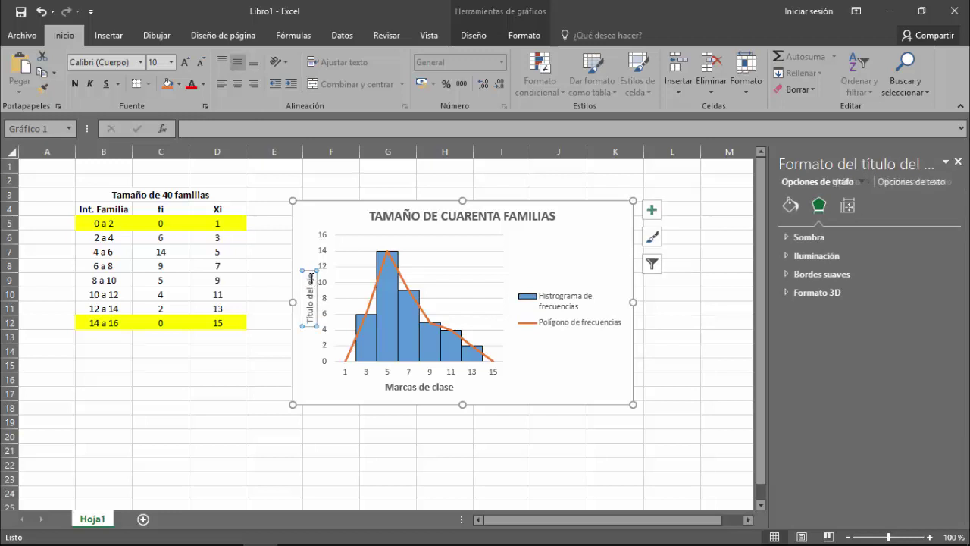
pyautogui.hotkey('ctrl', 'a')
pyautogui.press('BackSpace')
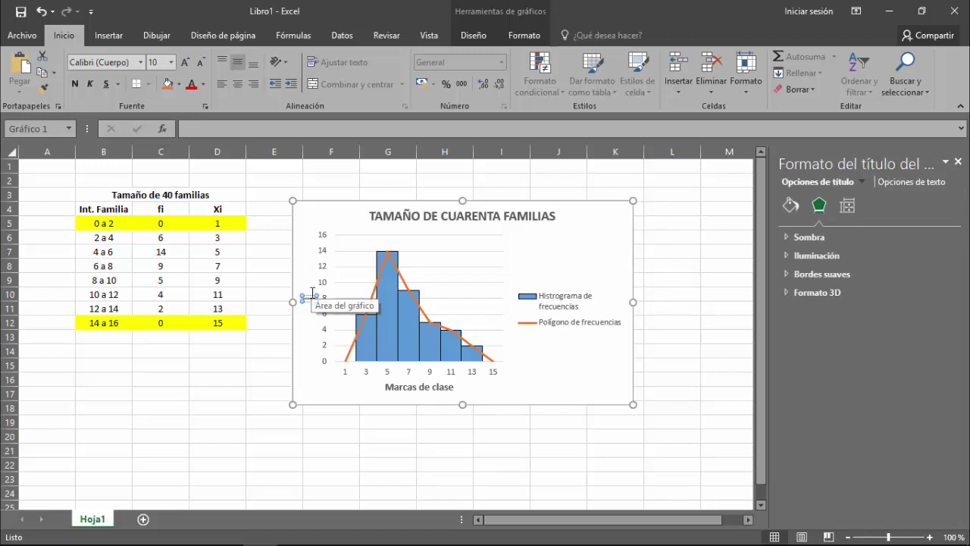
pyautogui.write('Fi')
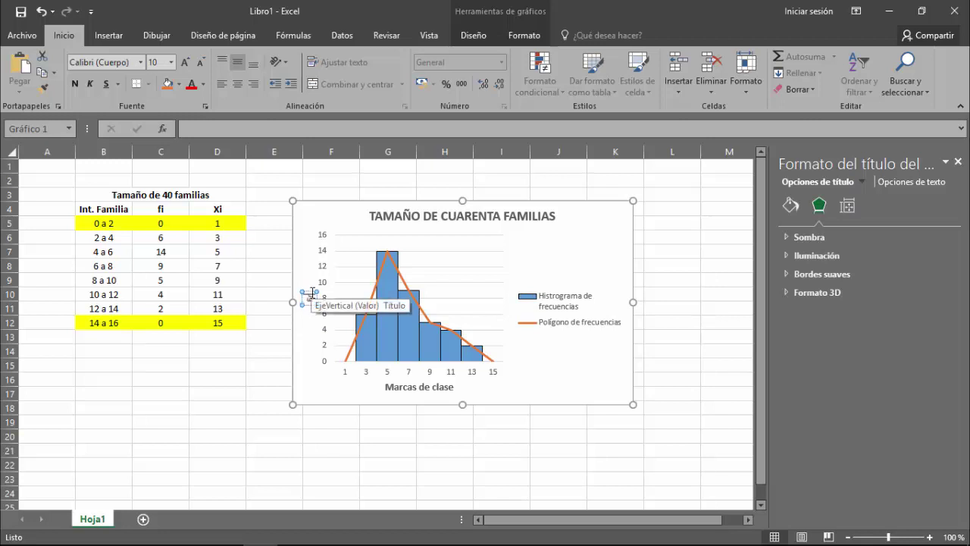
pyautogui.write('e')
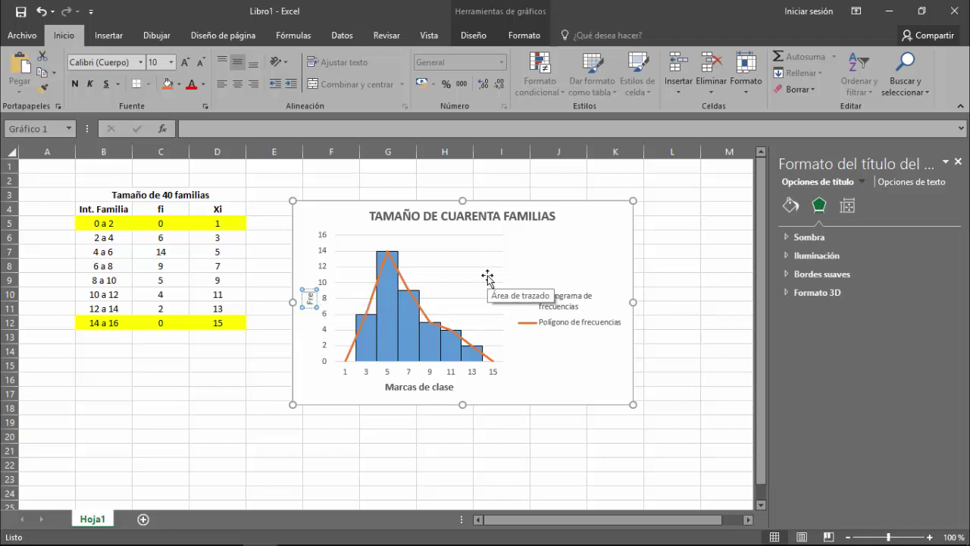
pyautogui.write('cuencias absolutas simples')
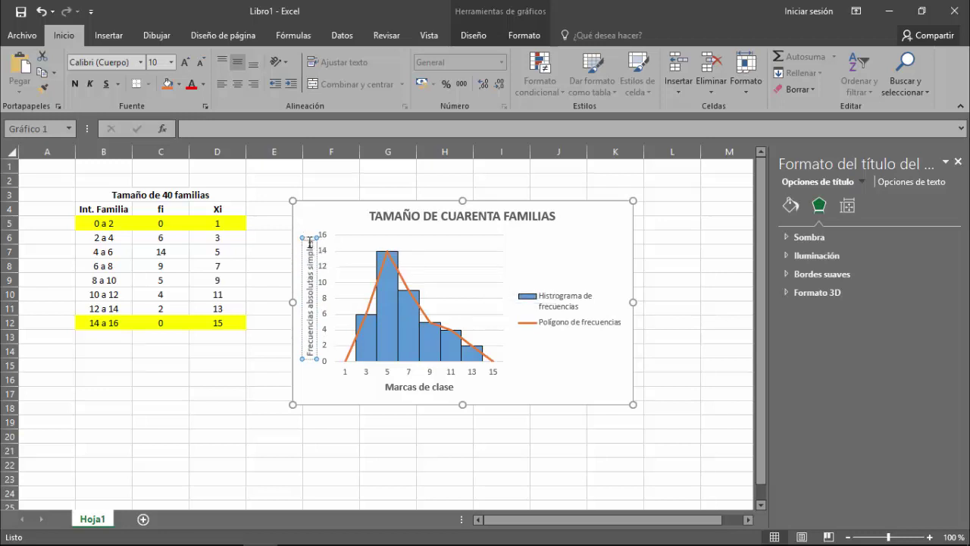
# Make the vertical axis title bold, leaving its font size unchanged.
pyautogui.hotkey('shift', 'Left')
pyautogui.hotkey('shift', 'Left')
pyautogui.hotkey('shift', 'Left')
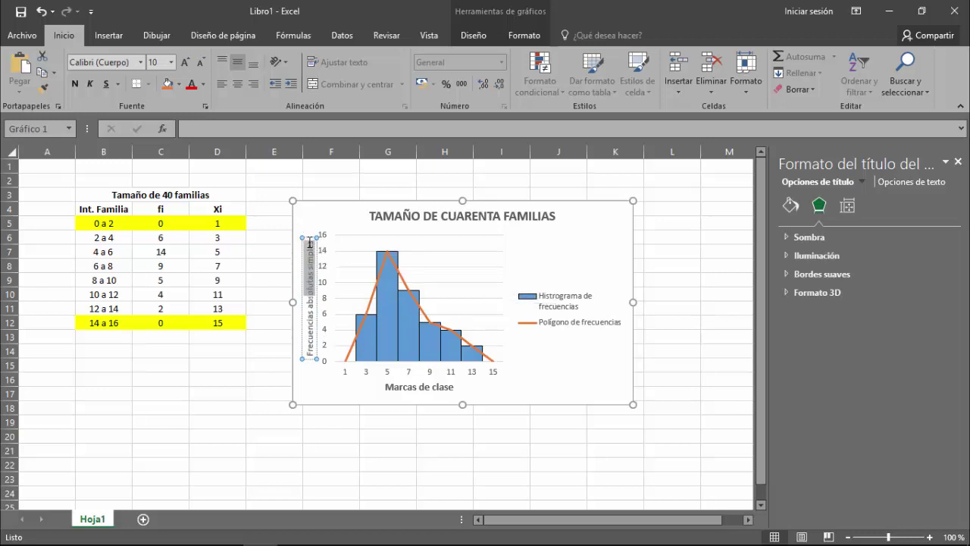
pyautogui.hotkey('shift', 'Left')
pyautogui.hotkey('shift', 'Left')
pyautogui.hotkey('shift', 'Left')
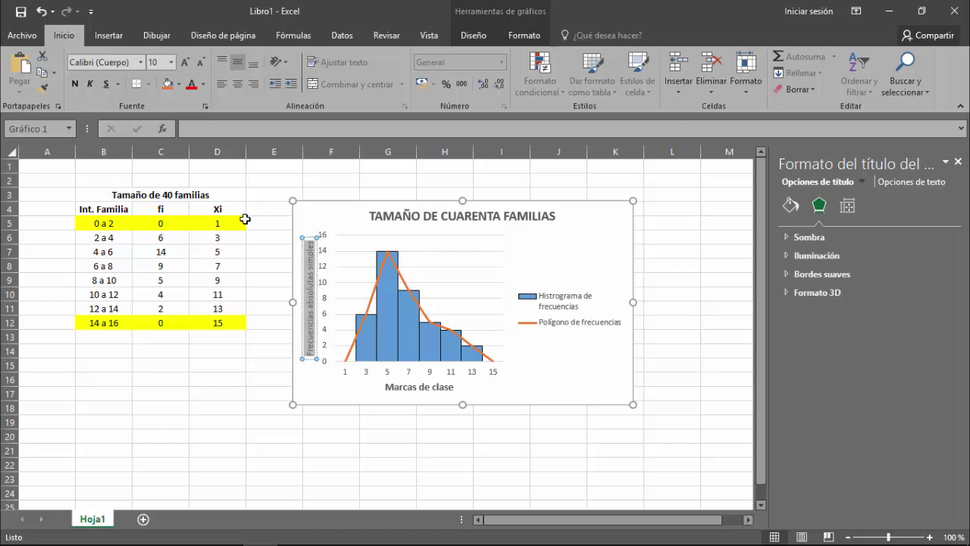
pyautogui.click(74, 85)
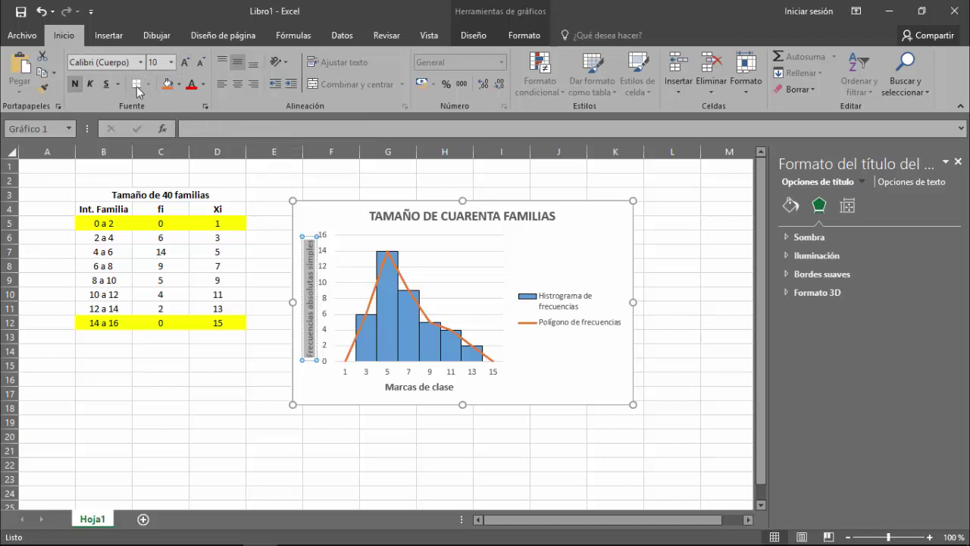
pyautogui.click(173, 63)
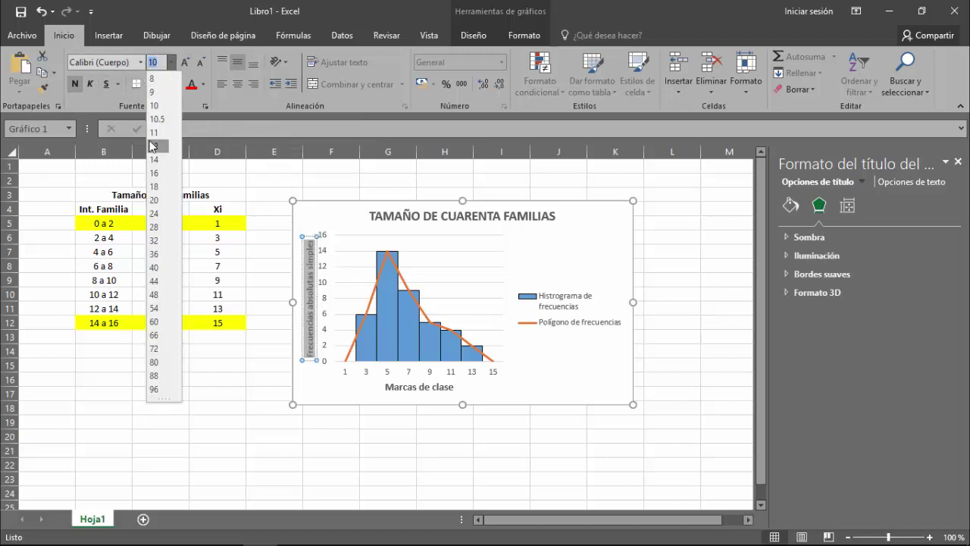
pyautogui.click(667, 379)
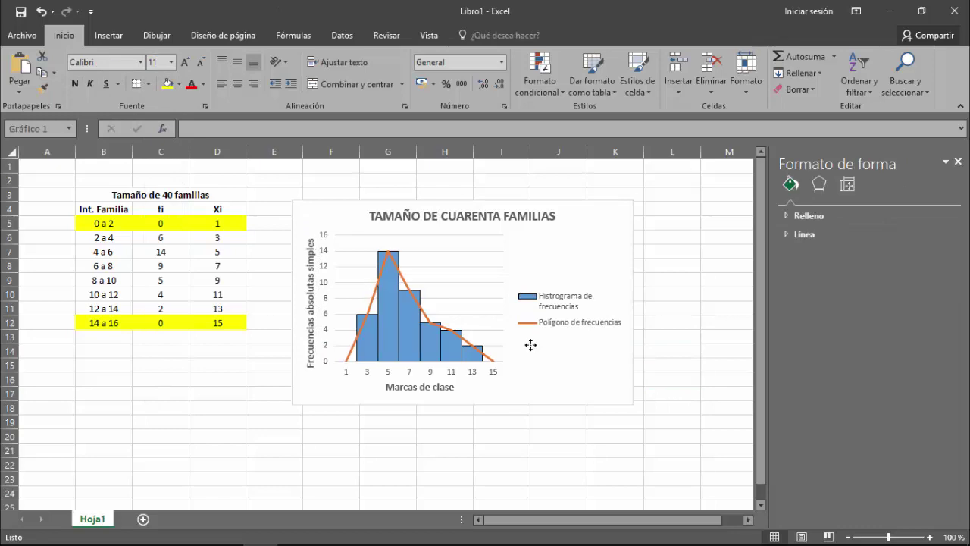
pyautogui.click(530, 342)
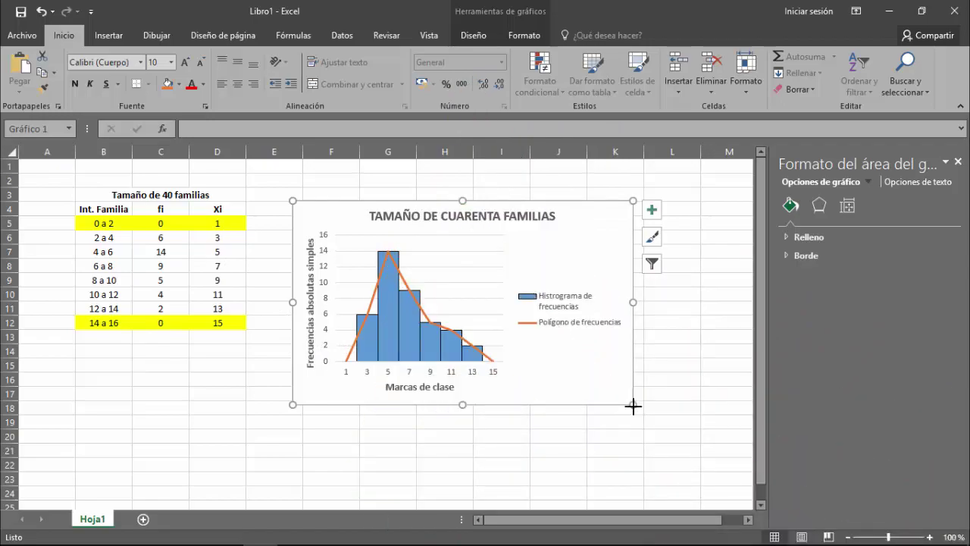
# Widen the histogram right, down and left to span rows 3–21, then close the Format Chart Area pane.
pyautogui.moveTo(633, 404); pyautogui.dragTo(692, 437)
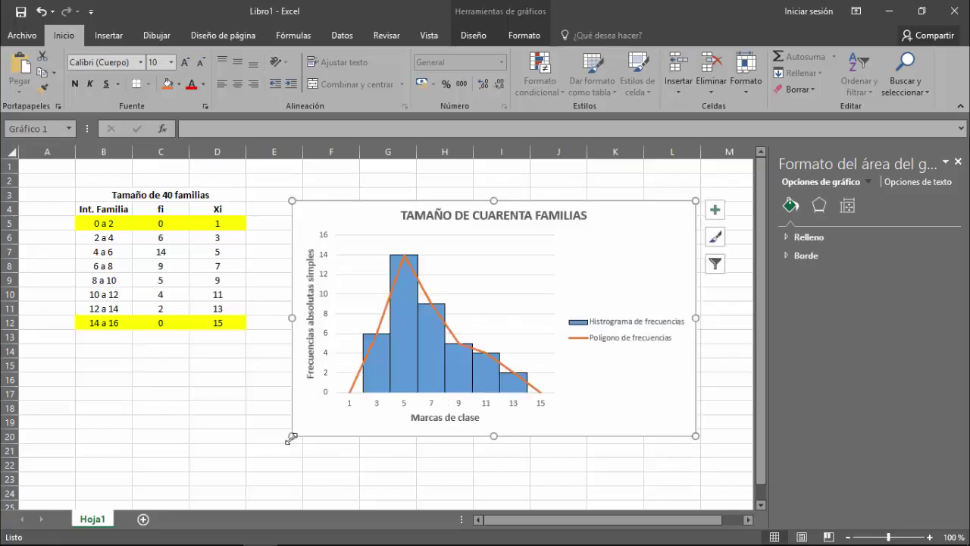
pyautogui.moveTo(291, 437)
pyautogui.mouseDown()
pyautogui.moveTo(263, 450)
pyautogui.moveTo(282, 427)
pyautogui.moveTo(254, 449)
pyautogui.mouseUp()
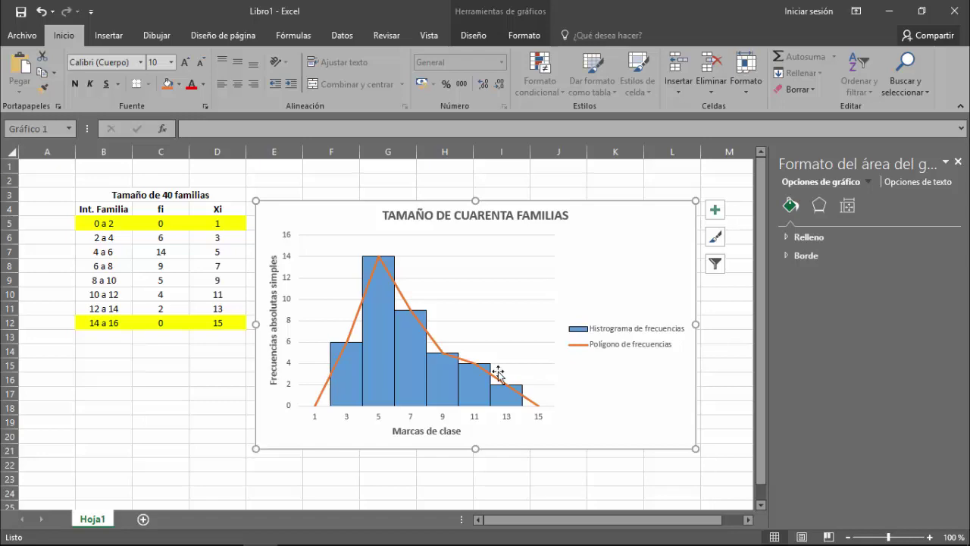
pyautogui.click(959, 163)
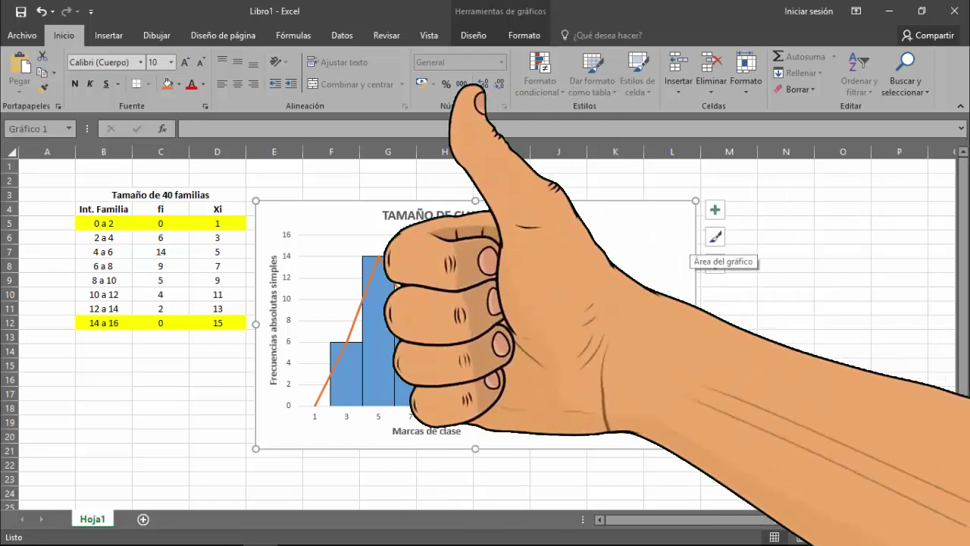